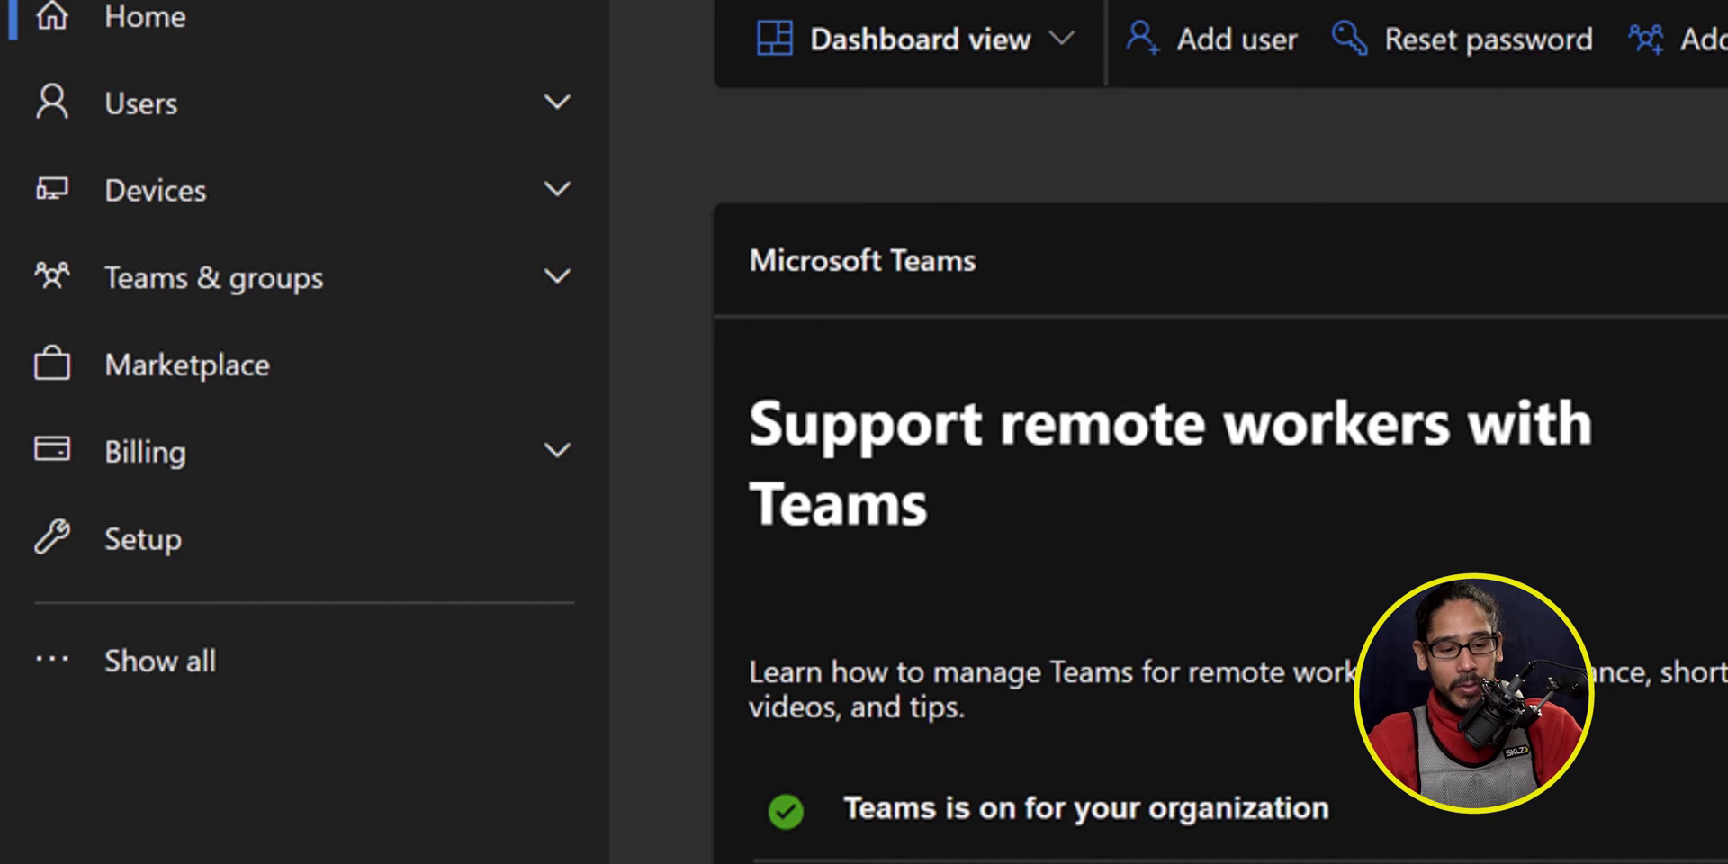
- Scroll the admin center sidebar down toward Admin centers
{"action": "scroll", "coordinate": [1215, 450], "scroll_direction": "down", "scroll_amount": 3}
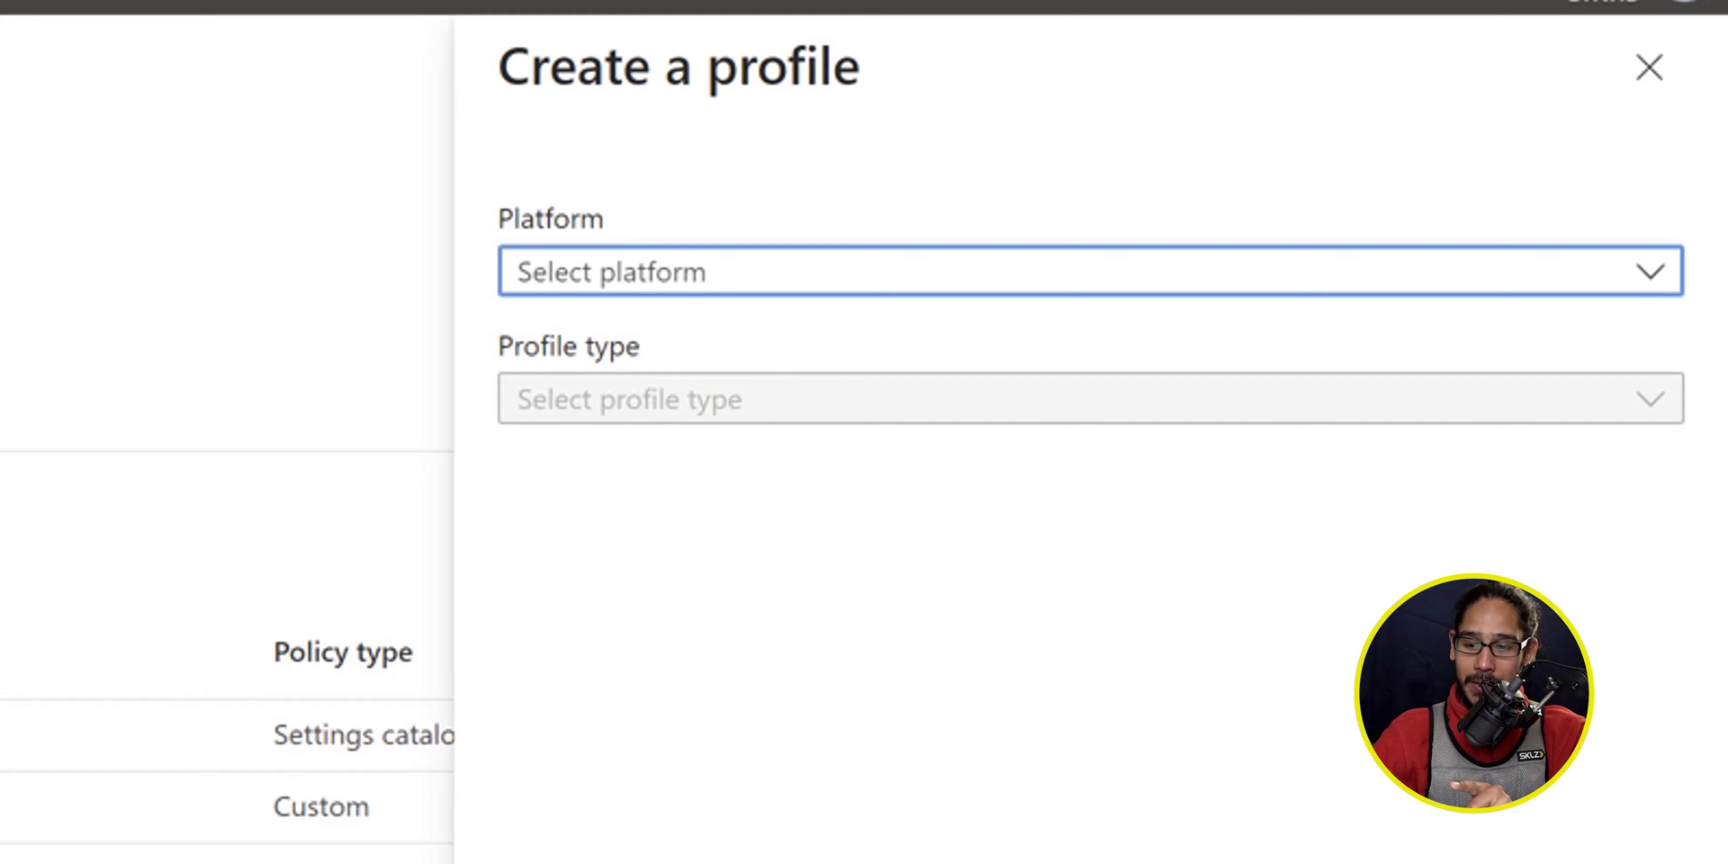
- Create a profile with platform Windows 10 and later and profile type Settings catalog
{"action": "left_click", "coordinate": [1650, 271]}
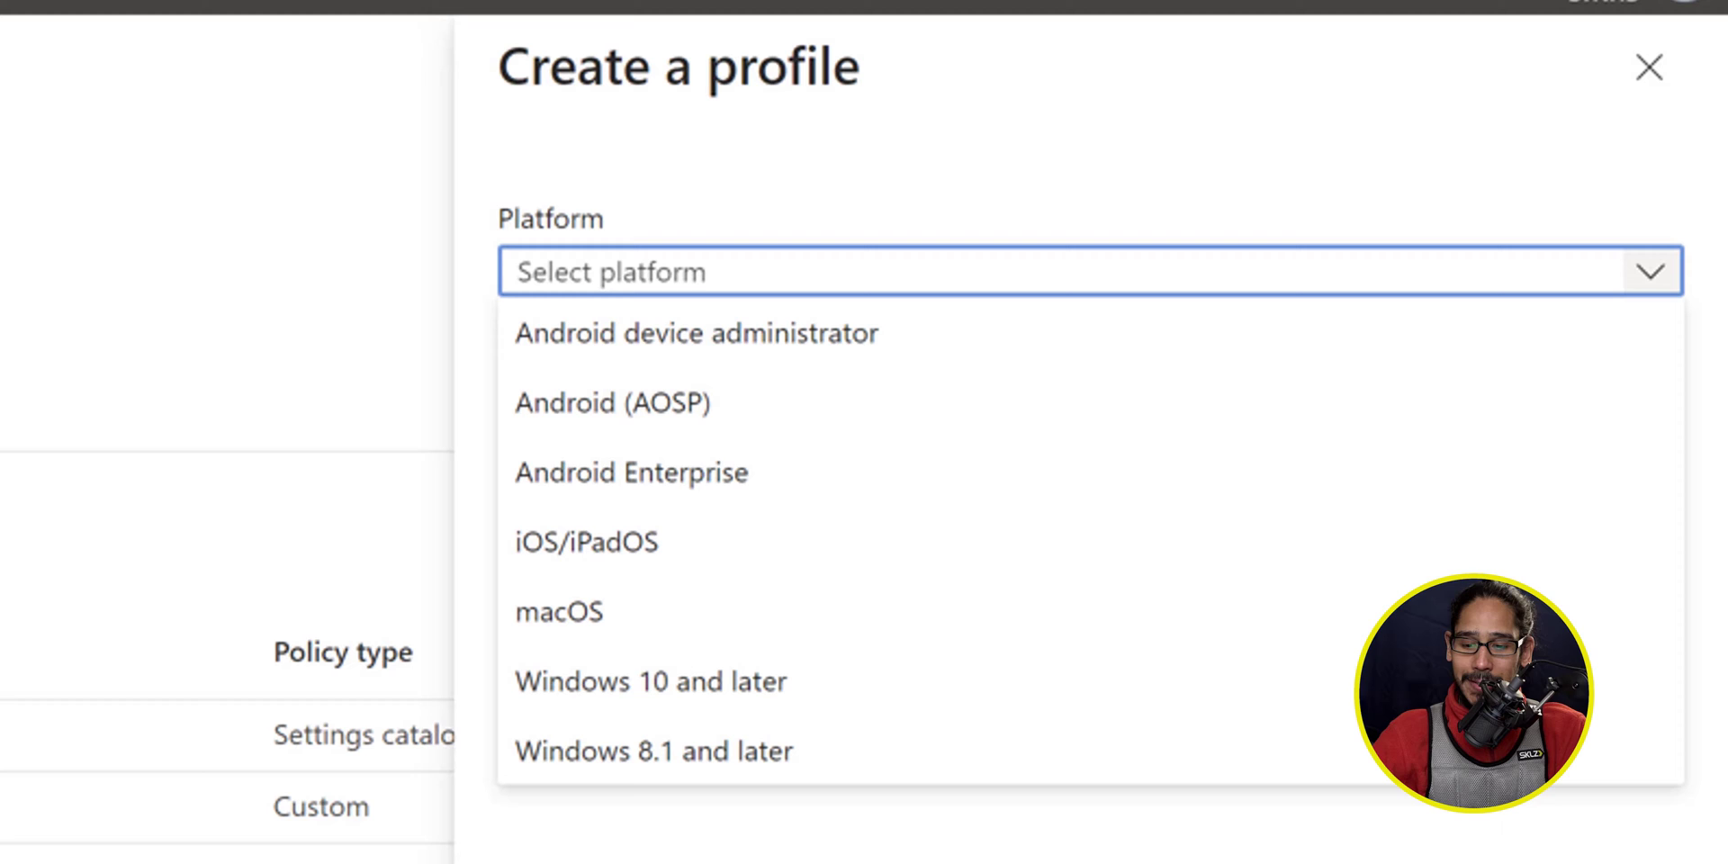
{"action": "left_click", "coordinate": [650, 681]}
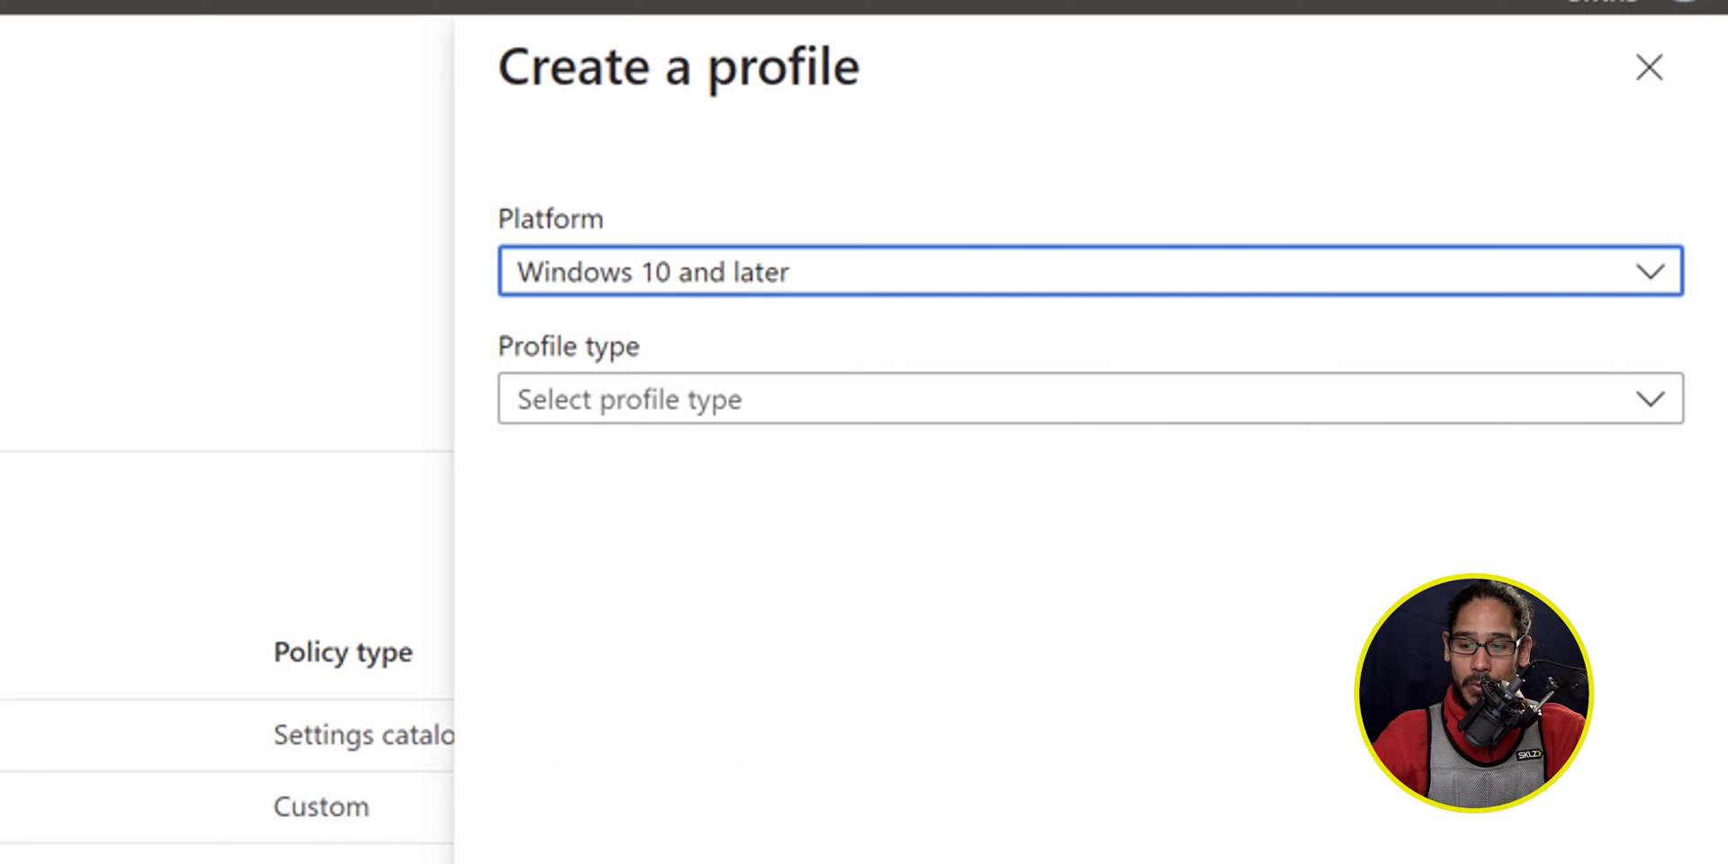
{"action": "left_click", "coordinate": [1650, 399]}
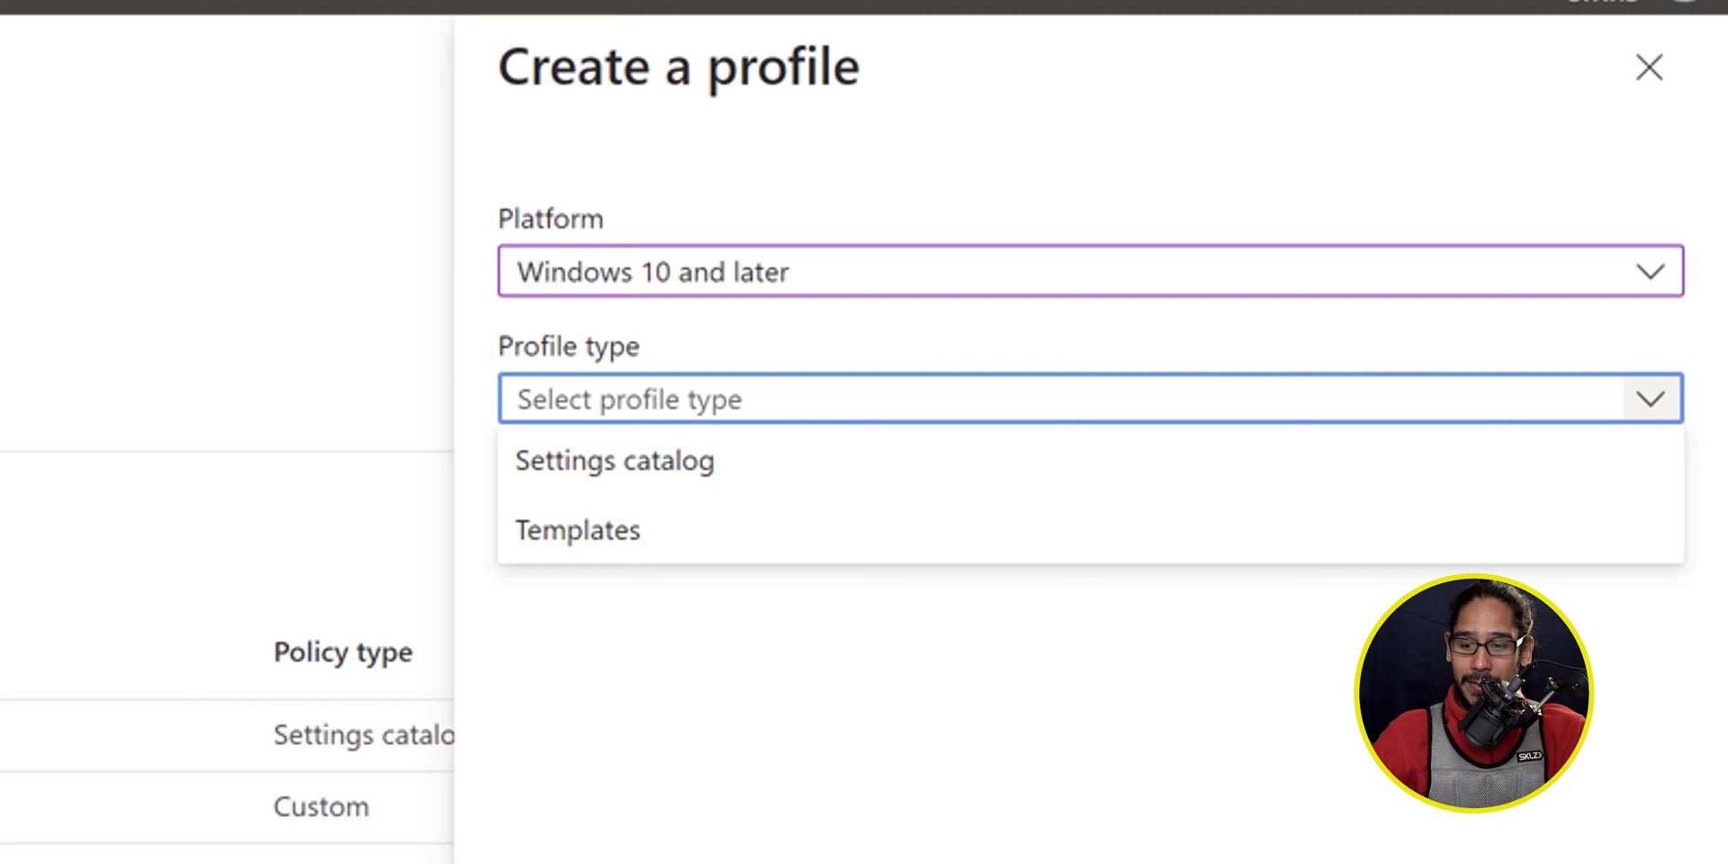
{"action": "left_click", "coordinate": [615, 460]}
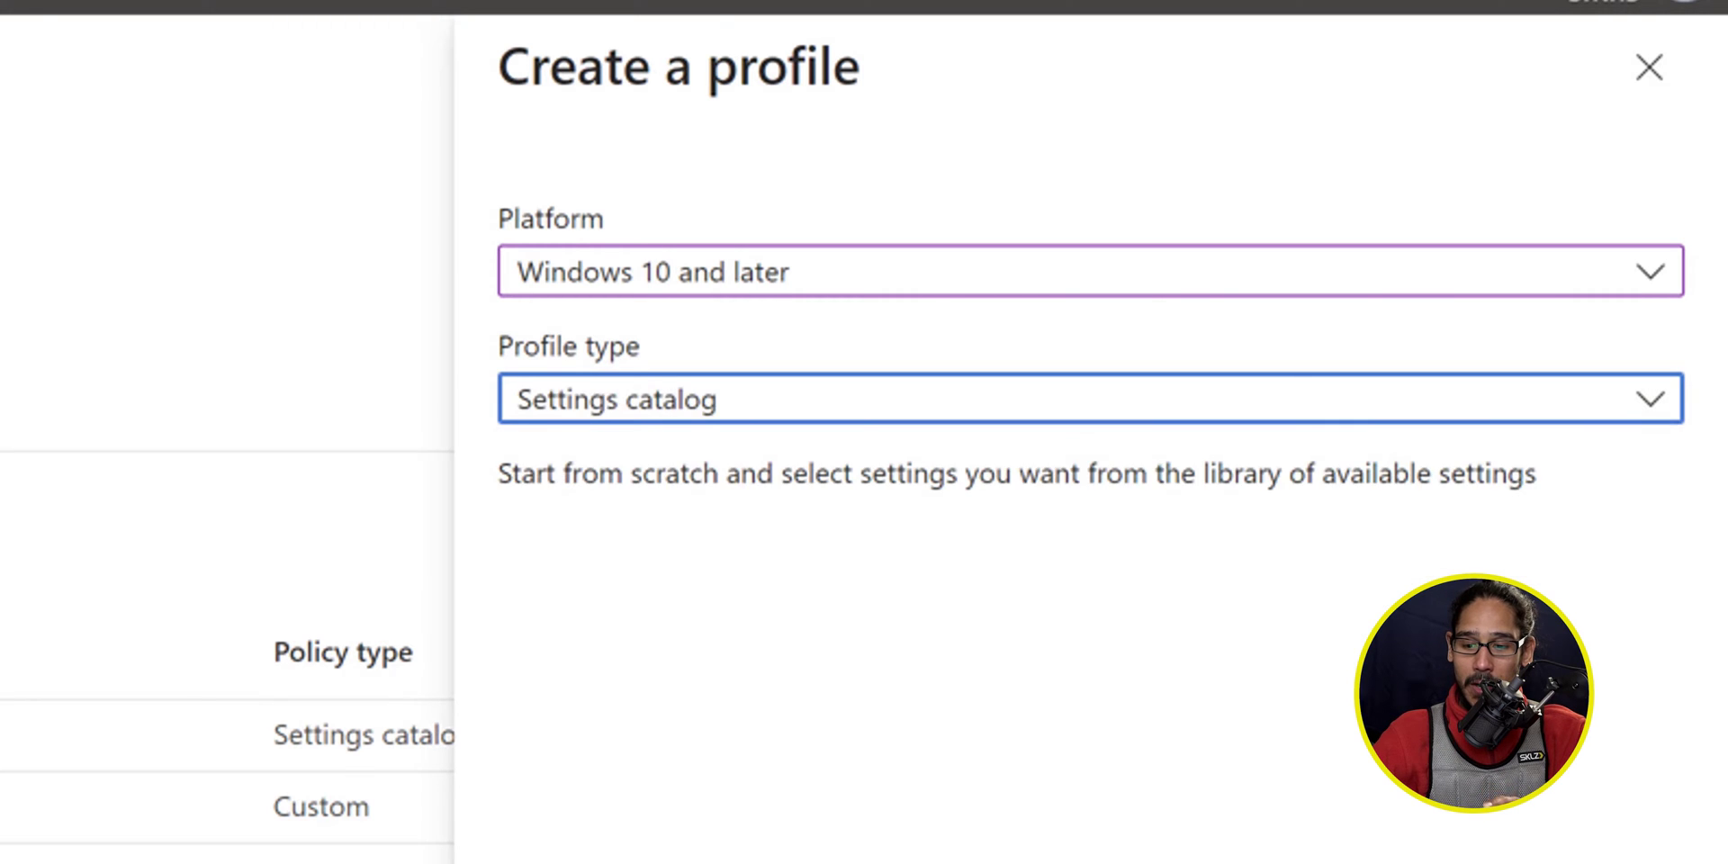
{"action": "left_click", "coordinate": [582, 783]}
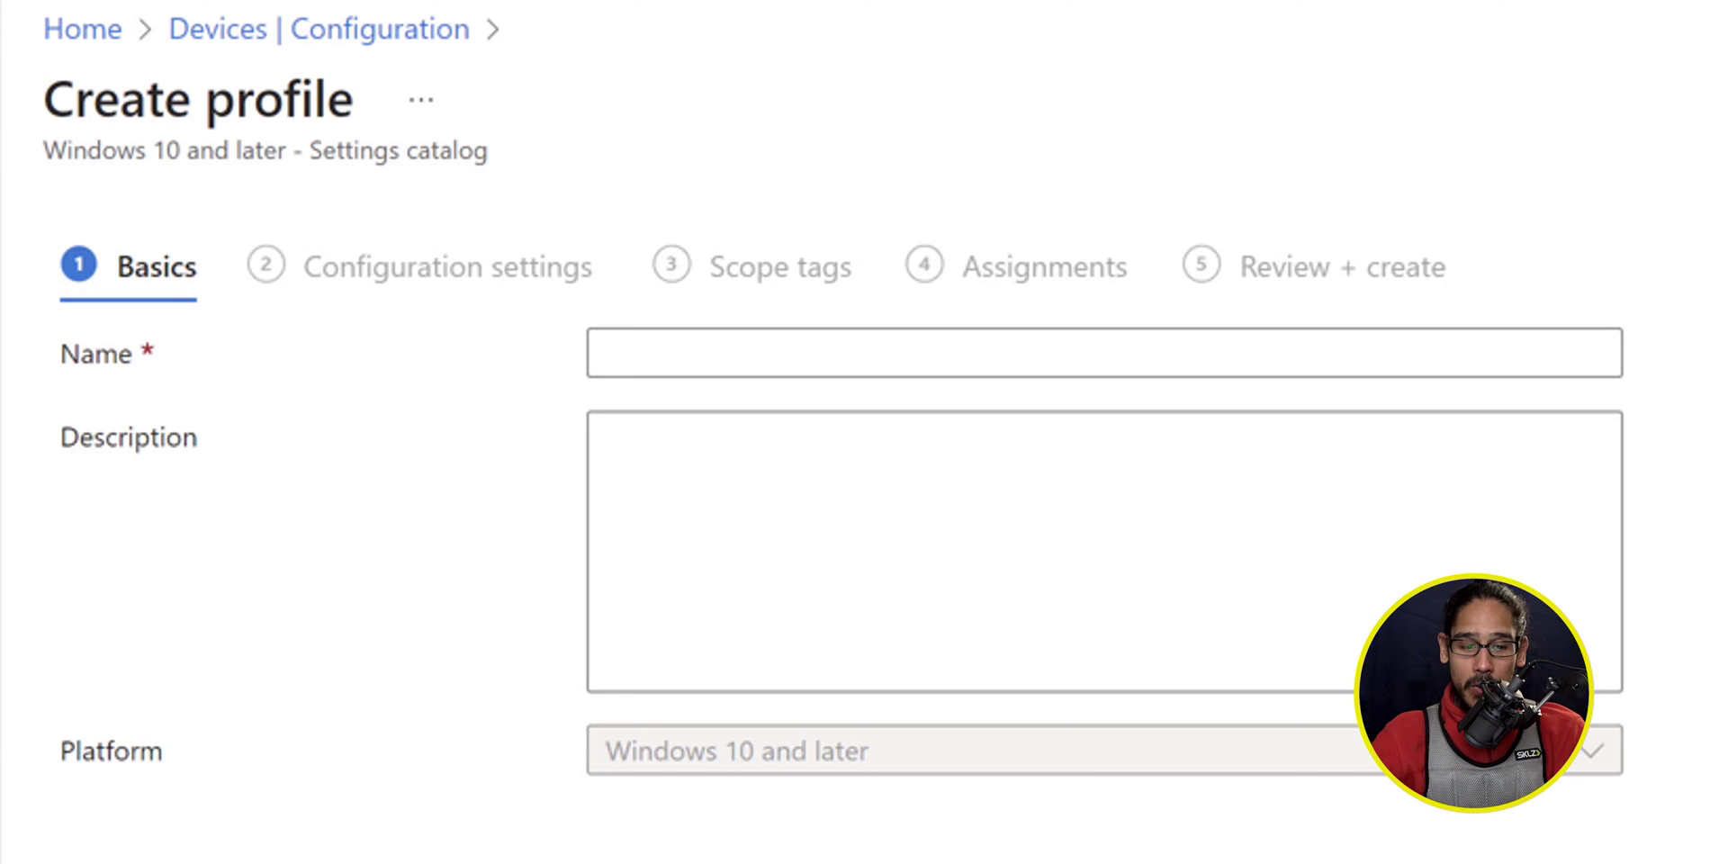
- Name the profile 'BTNHD Disable Pause Updates' and continue to configuration settings
{"action": "type", "text": "BTNHD Disable Pause Updates"}
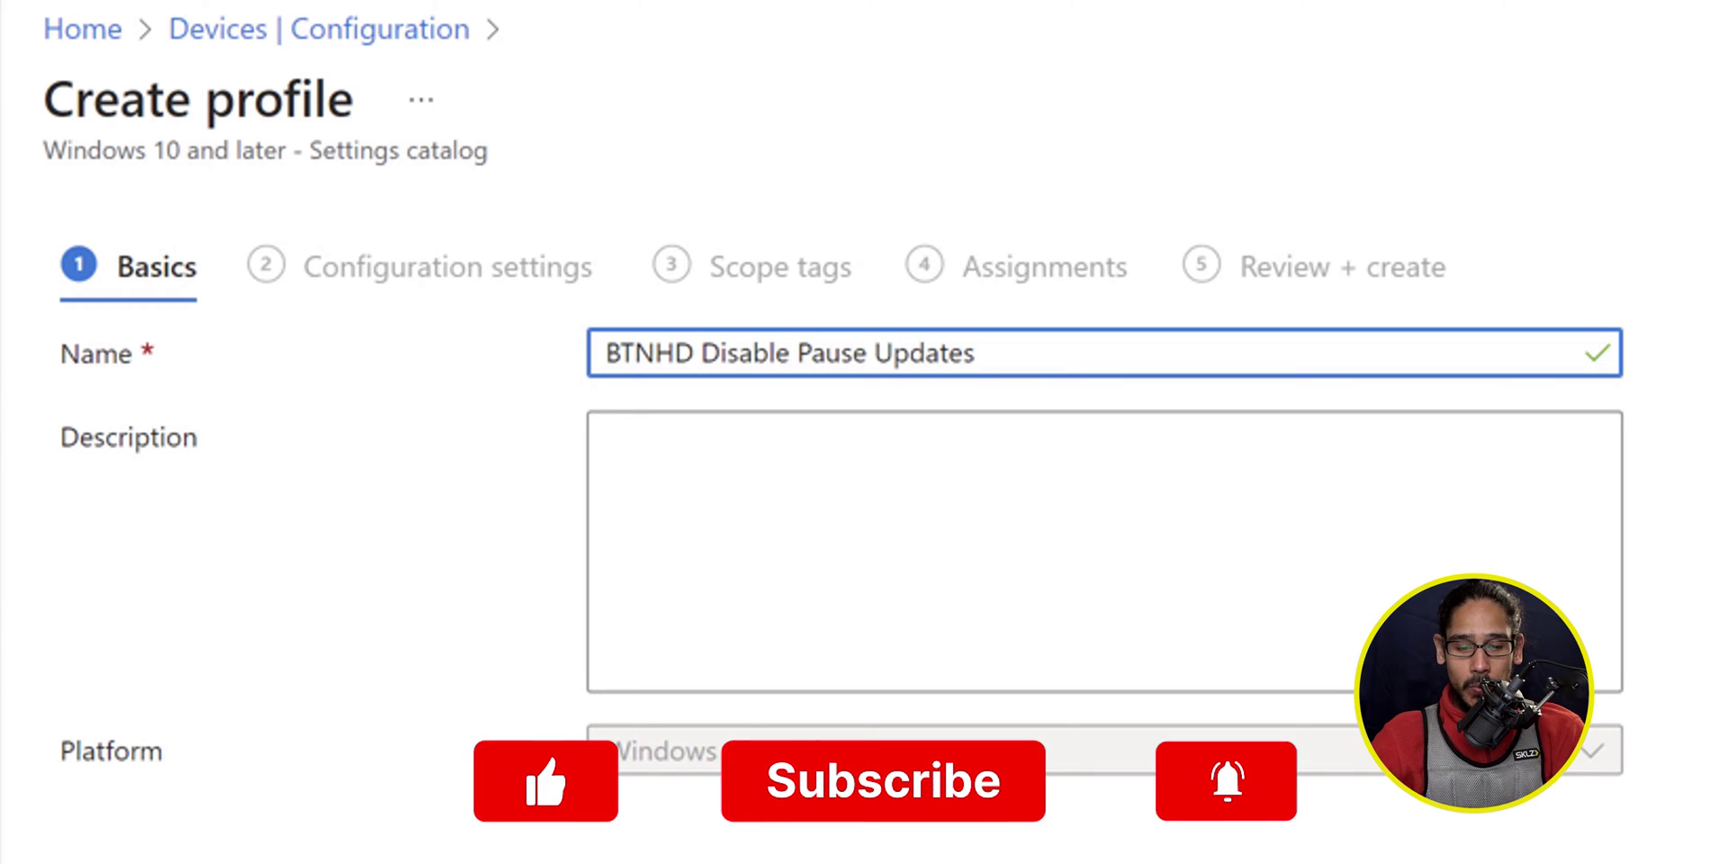
{"action": "left_click", "coordinate": [386, 733]}
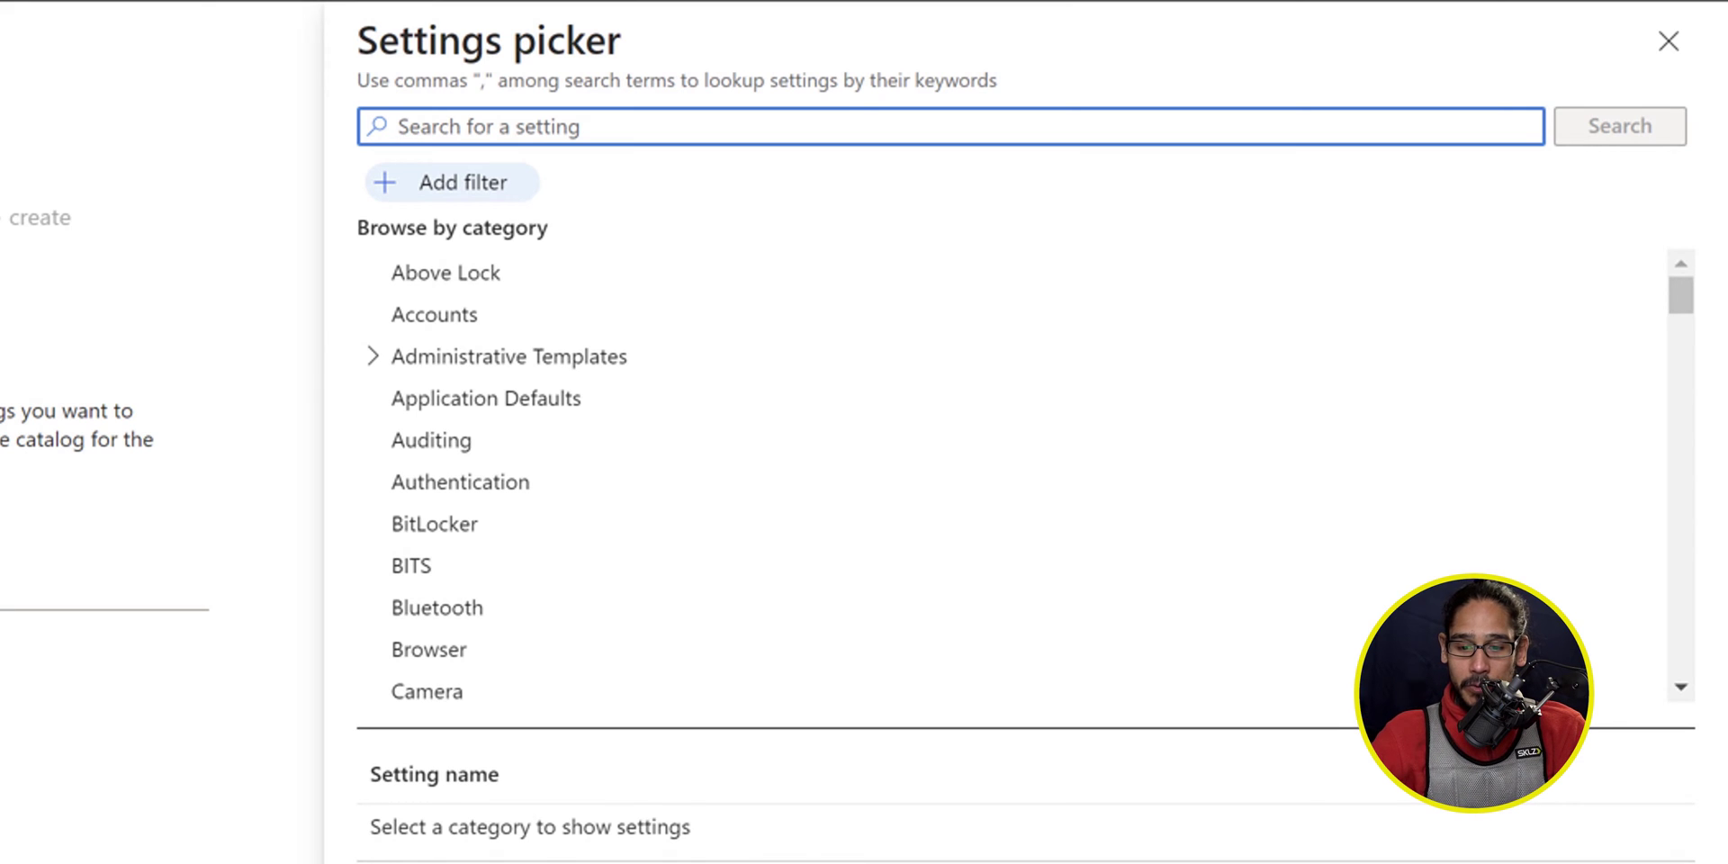
- Search 'pause updates' and add Block "Pause Updates" ability from Windows Update For Business
{"action": "type", "text": "pause updates"}
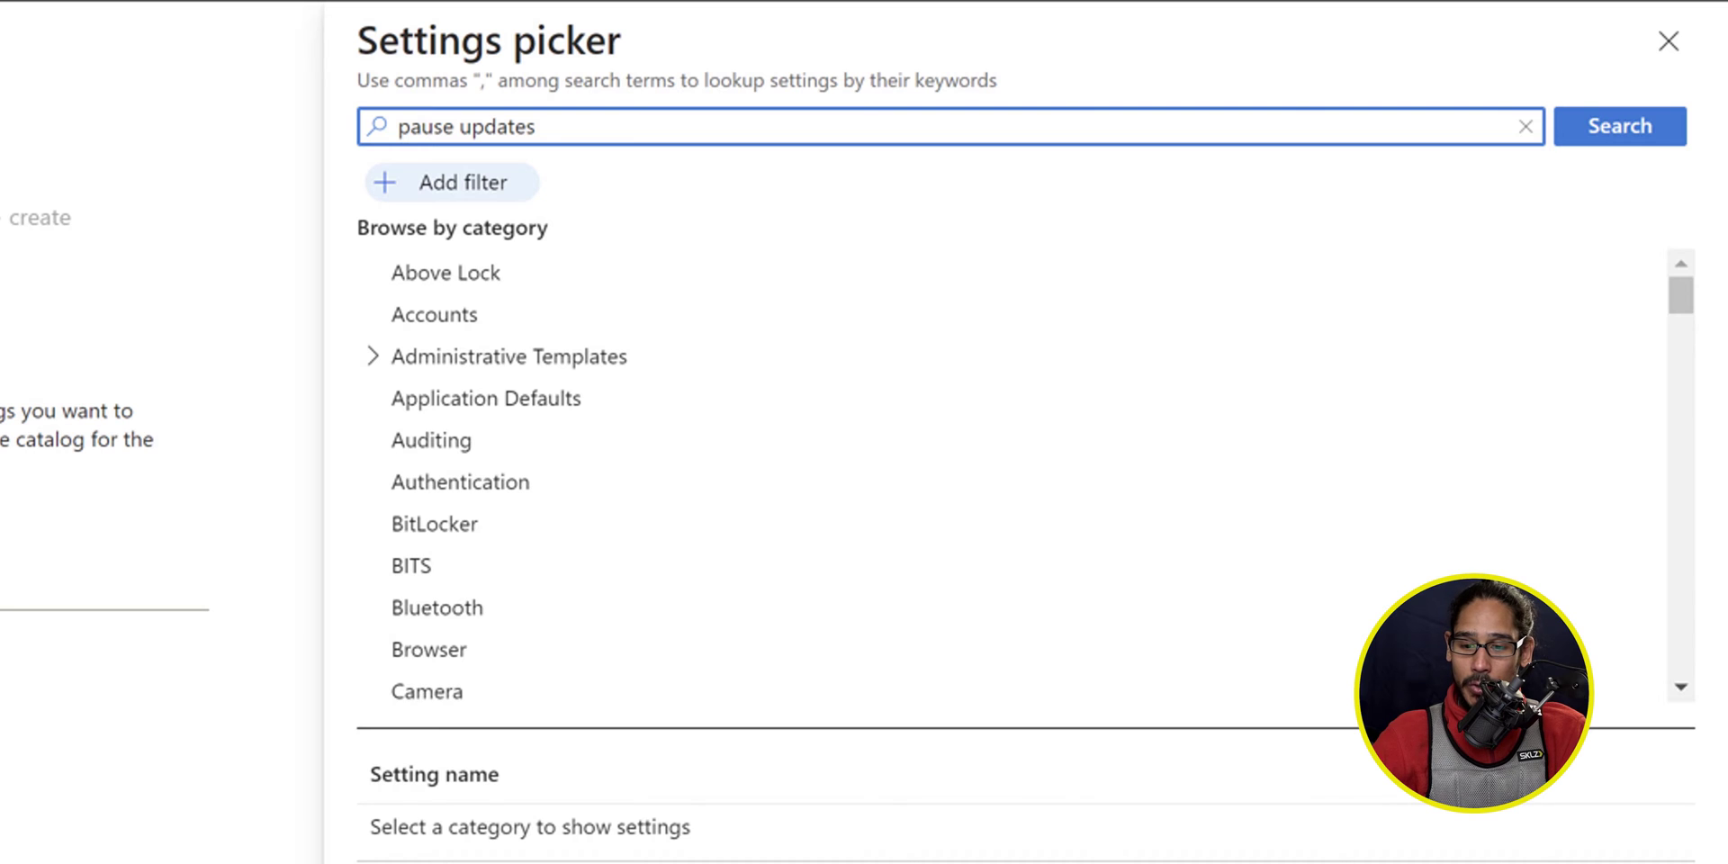
{"action": "key", "text": "Tab"}
{"action": "key", "text": "Return"}
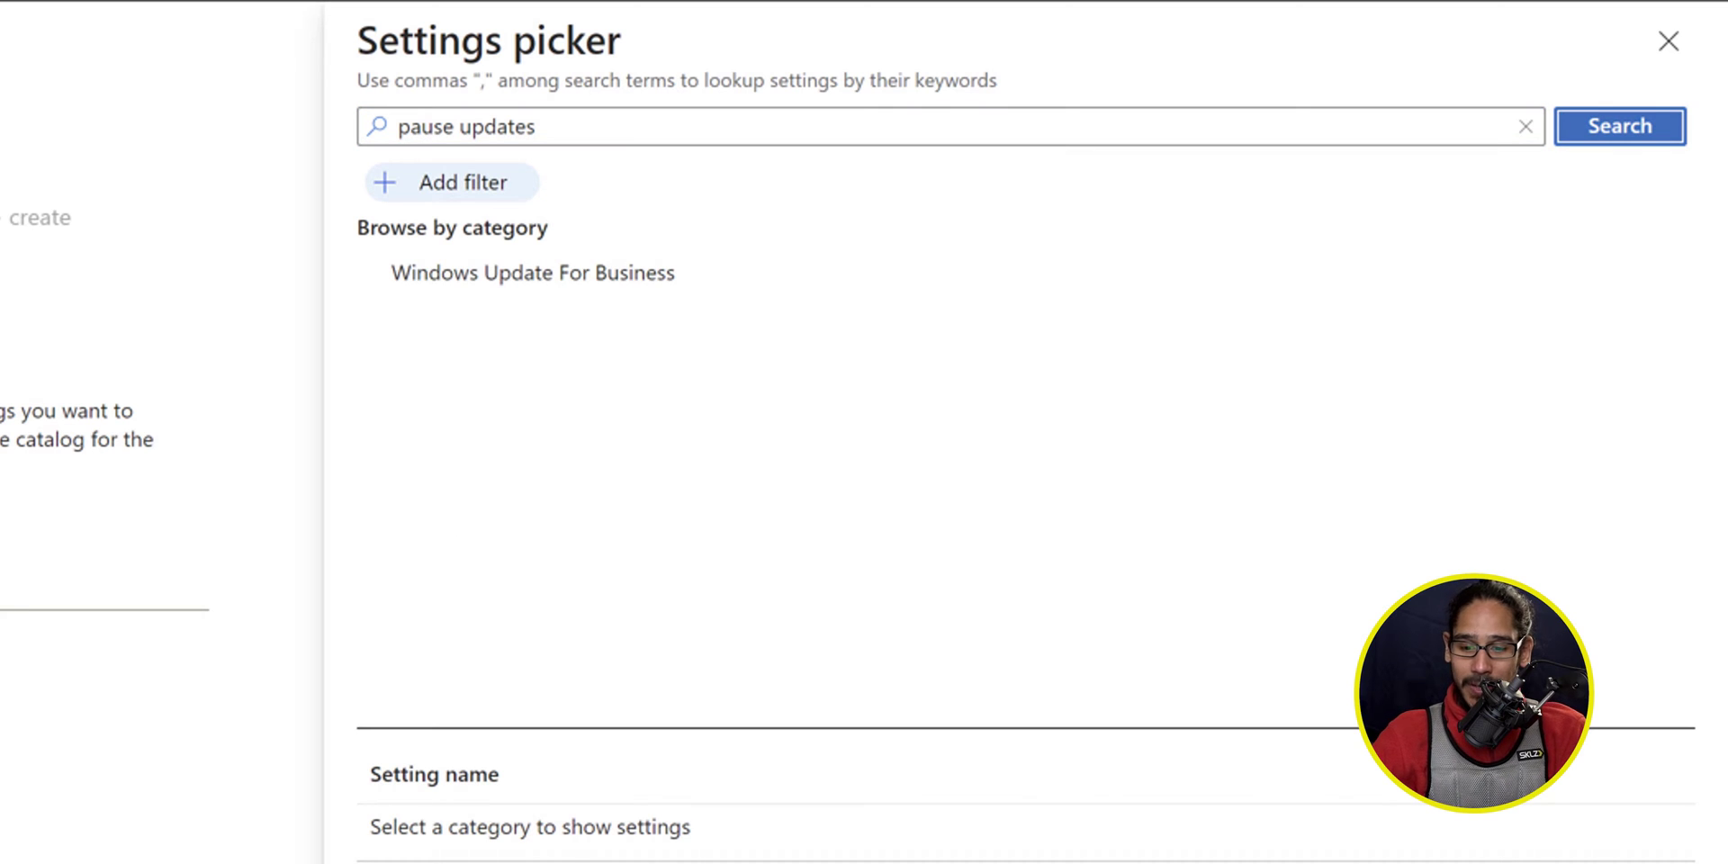
{"action": "left_click", "coordinate": [1044, 272]}
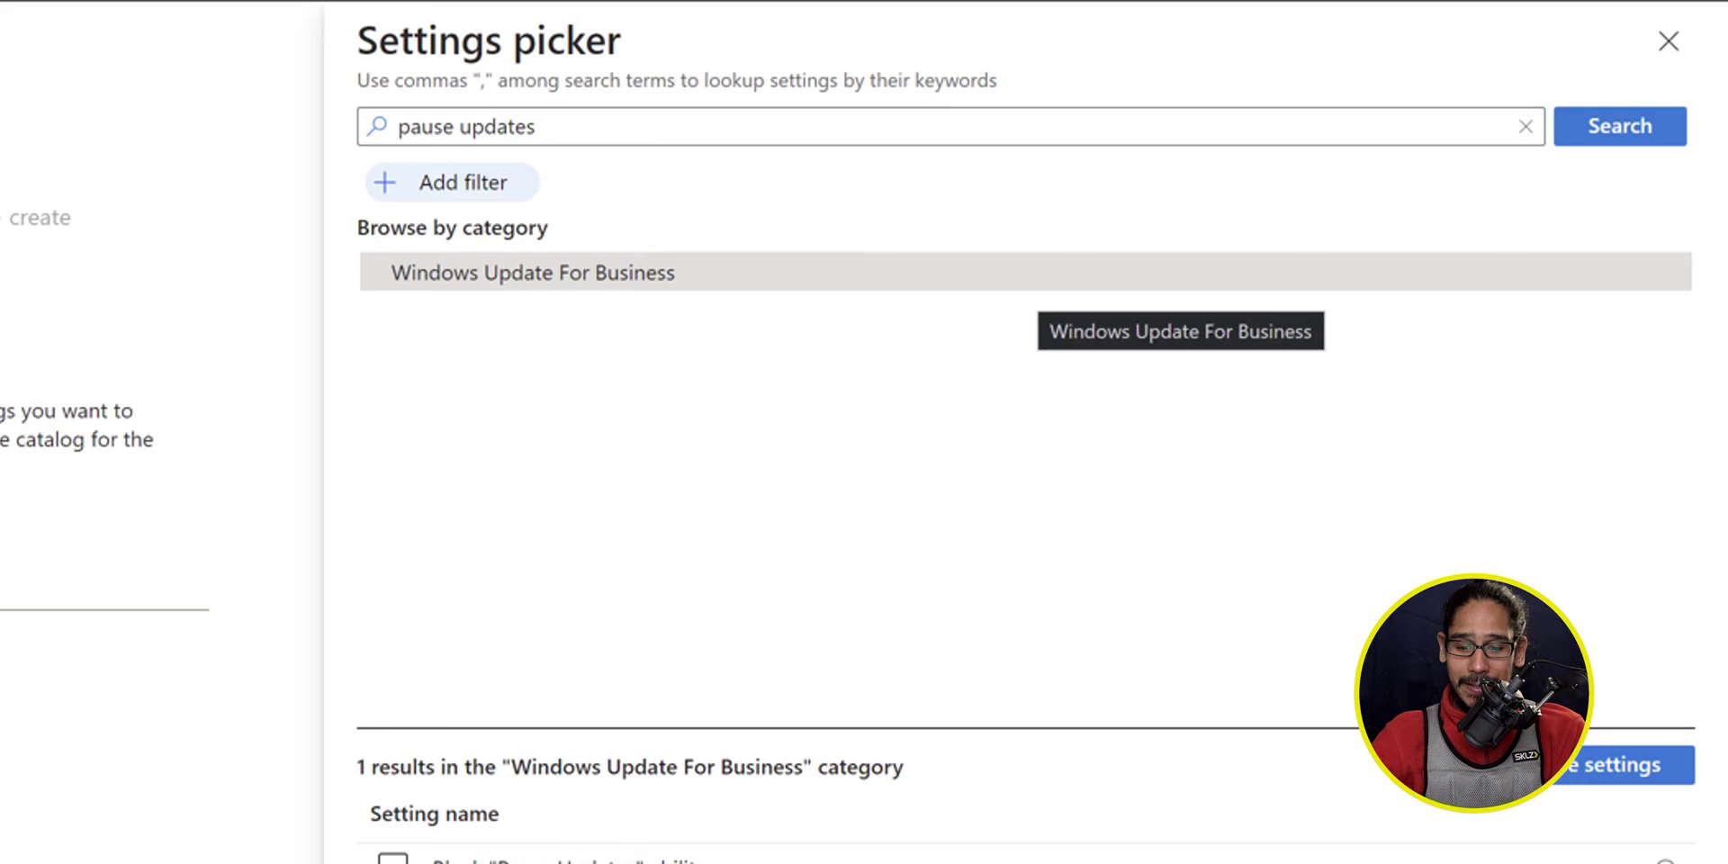
{"action": "left_click", "coordinate": [112, 439]}
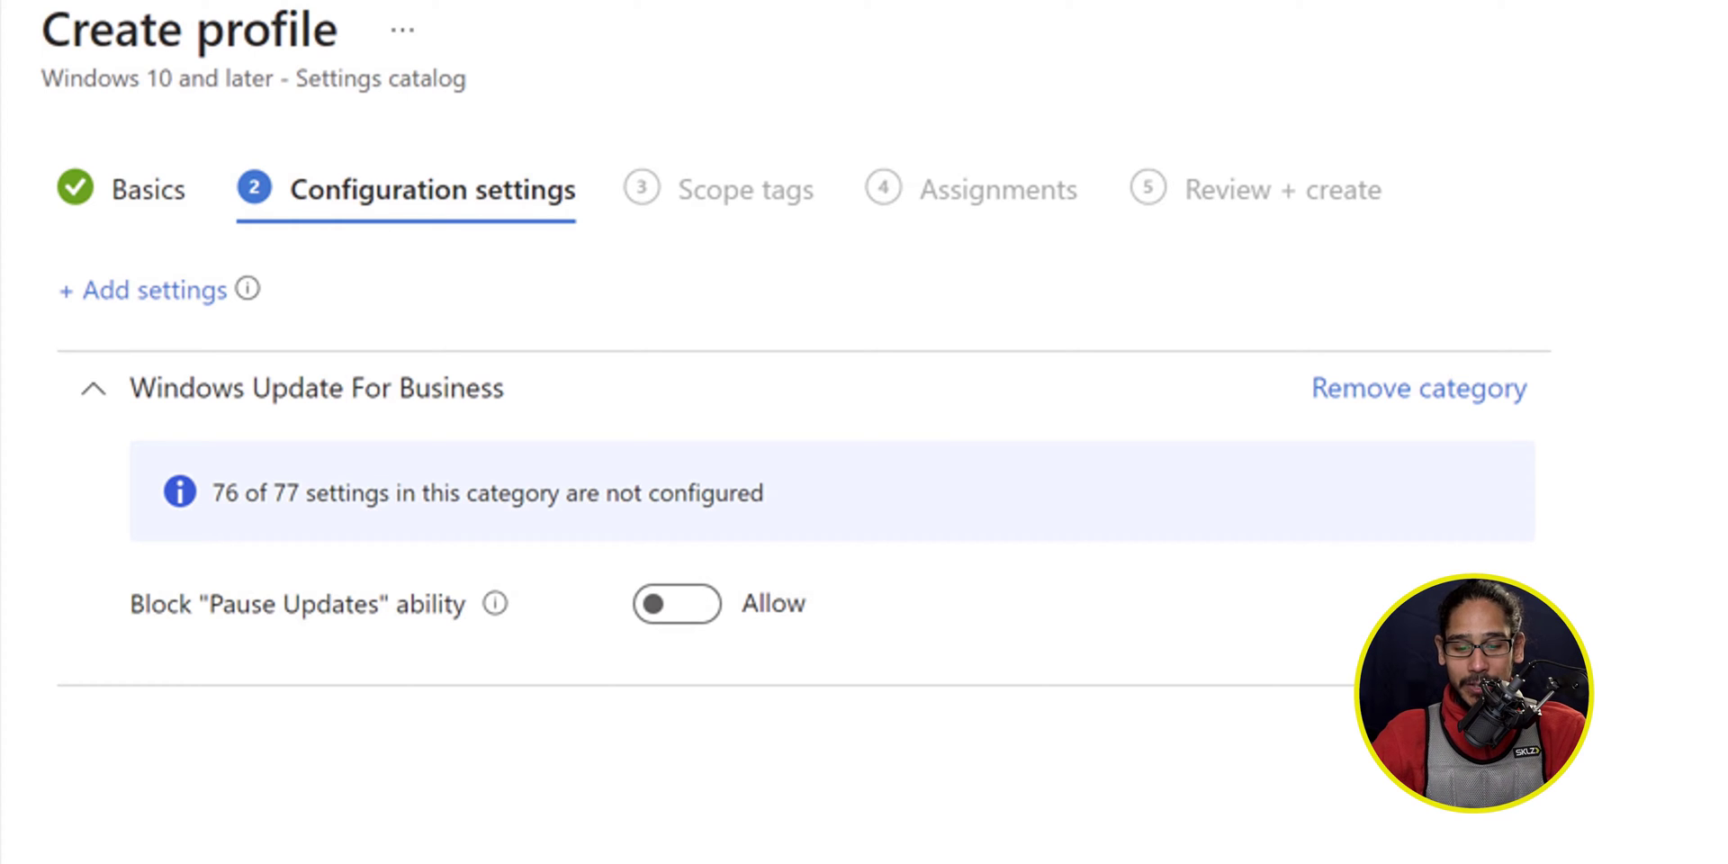
- Set Block "Pause Updates" ability to Block and assign the profile to Autopilot Devices
{"action": "left_click", "coordinate": [677, 603]}
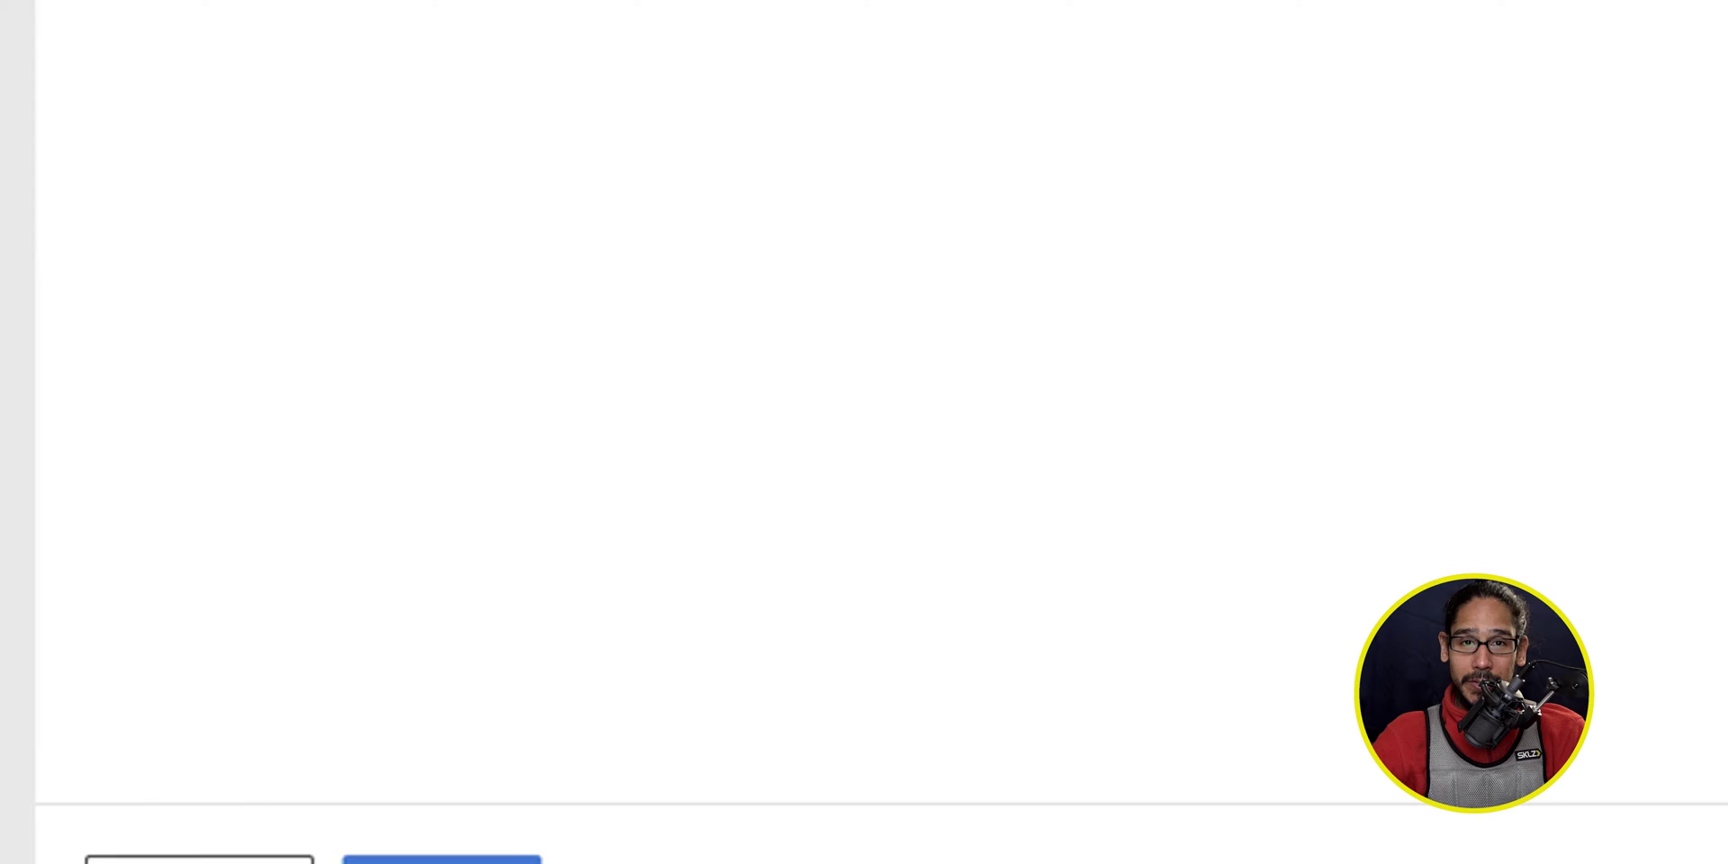
{"action": "left_click", "coordinate": [432, 837]}
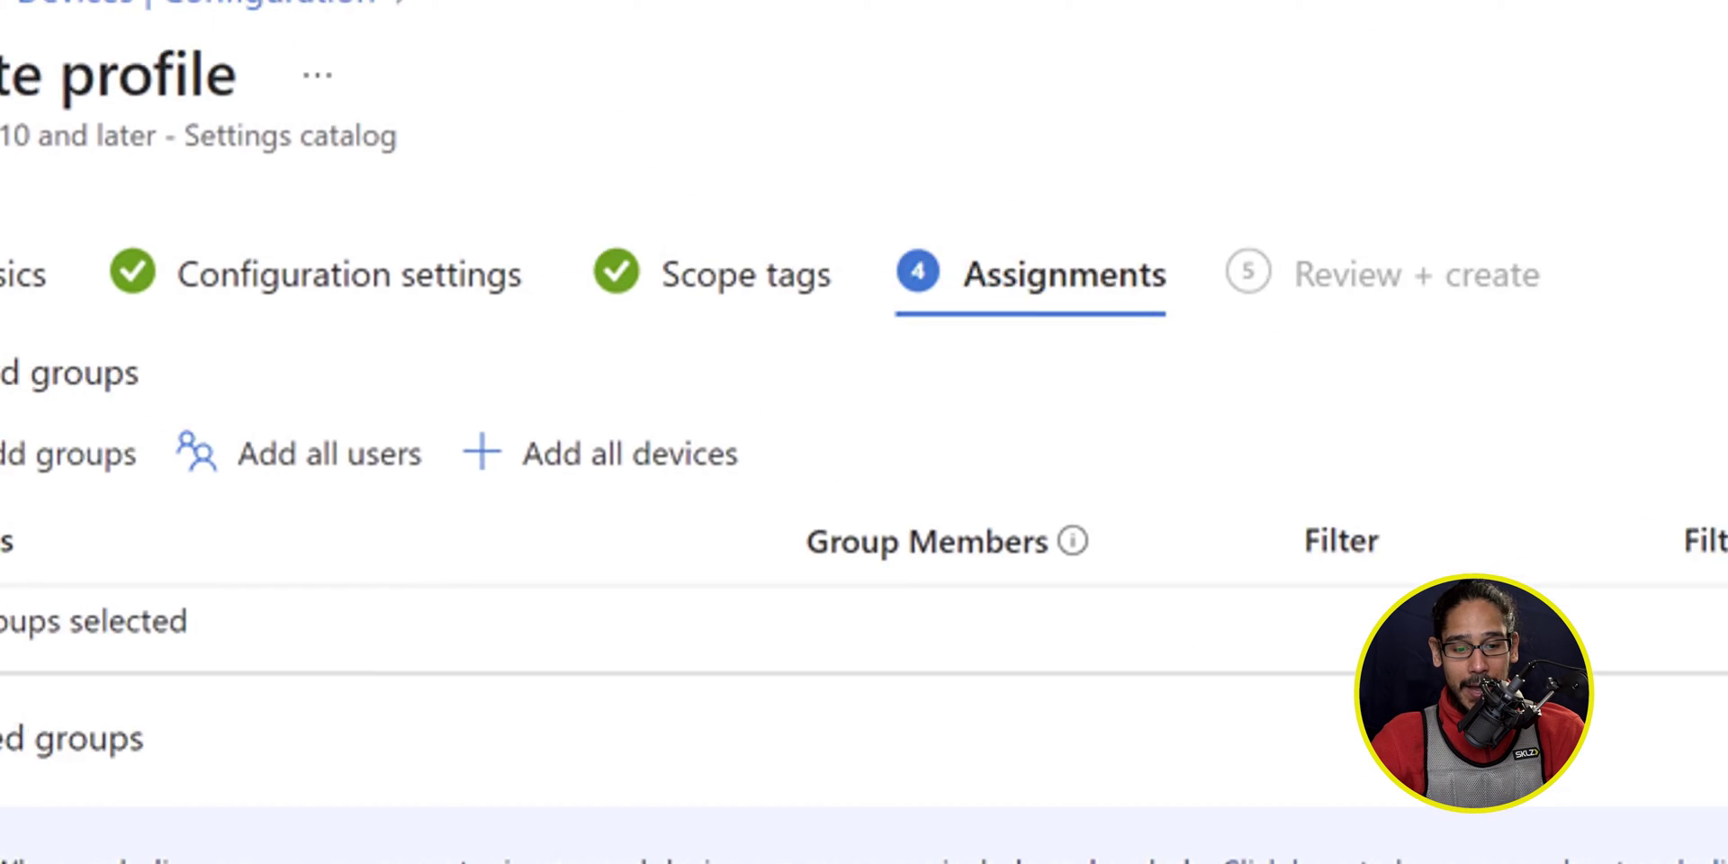
{"action": "left_click", "coordinate": [67, 453]}
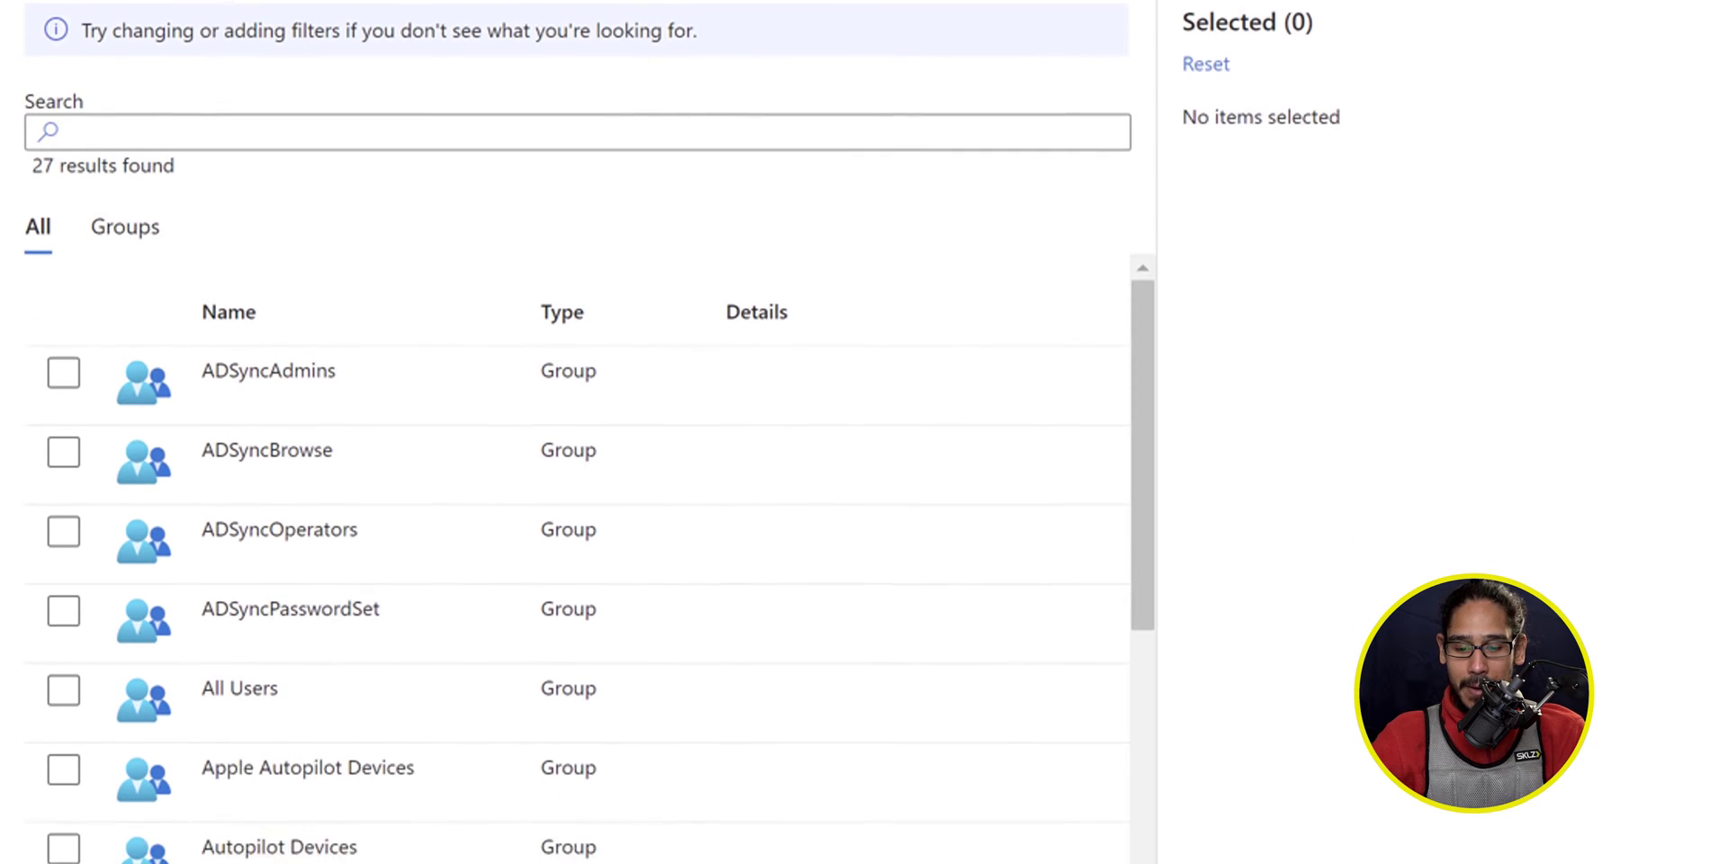
{"action": "left_click", "coordinate": [63, 847]}
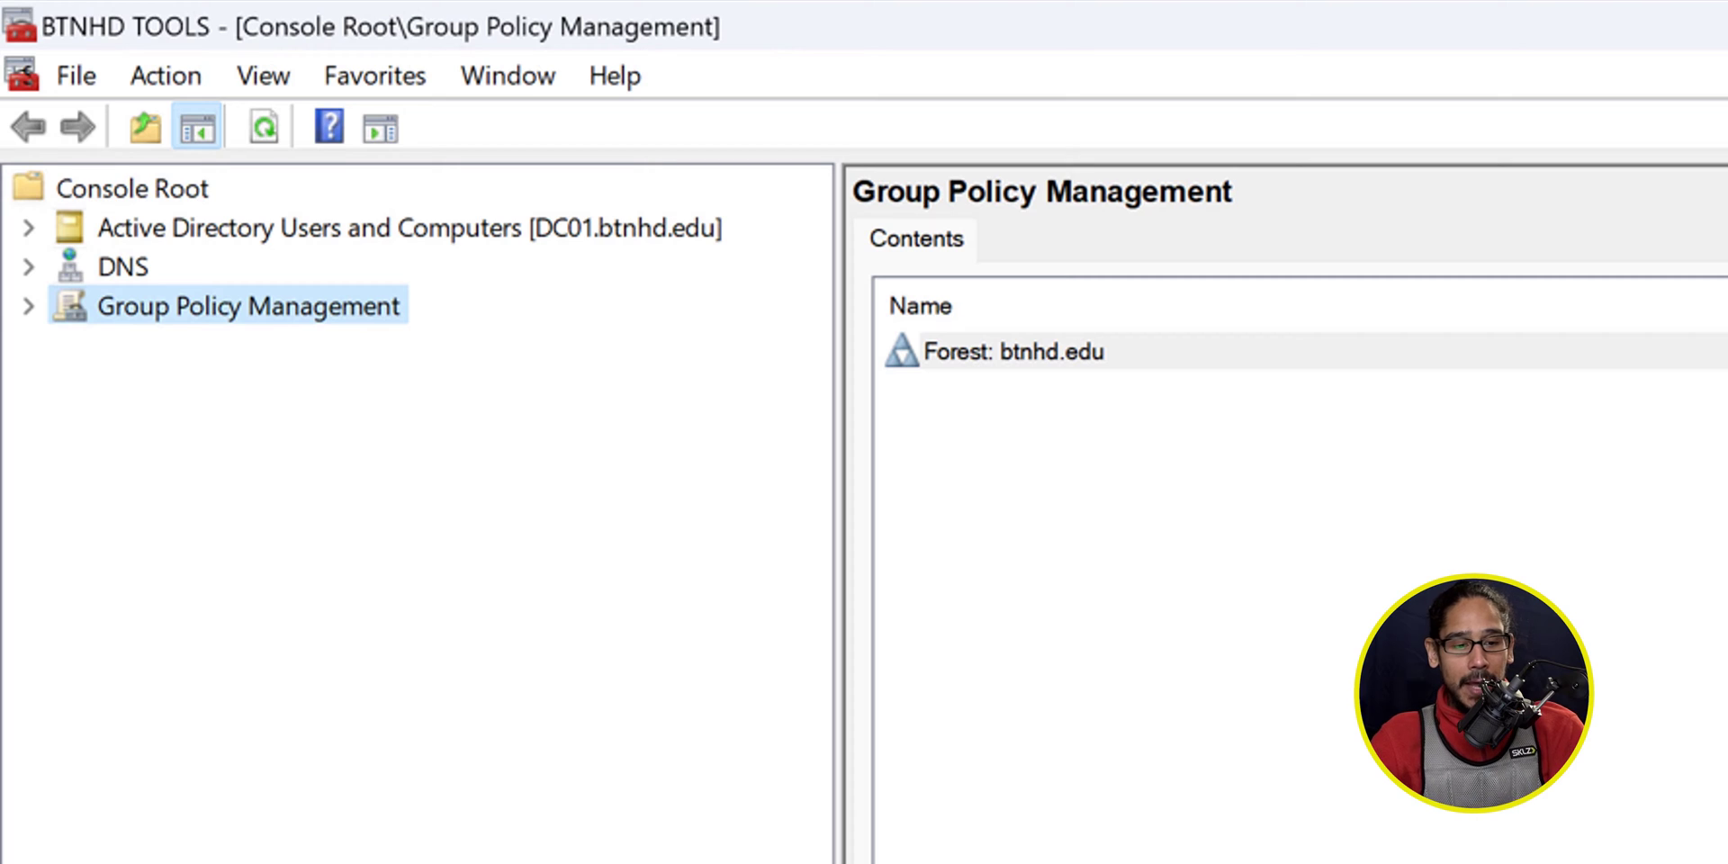
- Expand the forest to btnhd.edu's Group Policy Objects and start a new GPO
{"action": "key", "text": "Right"}
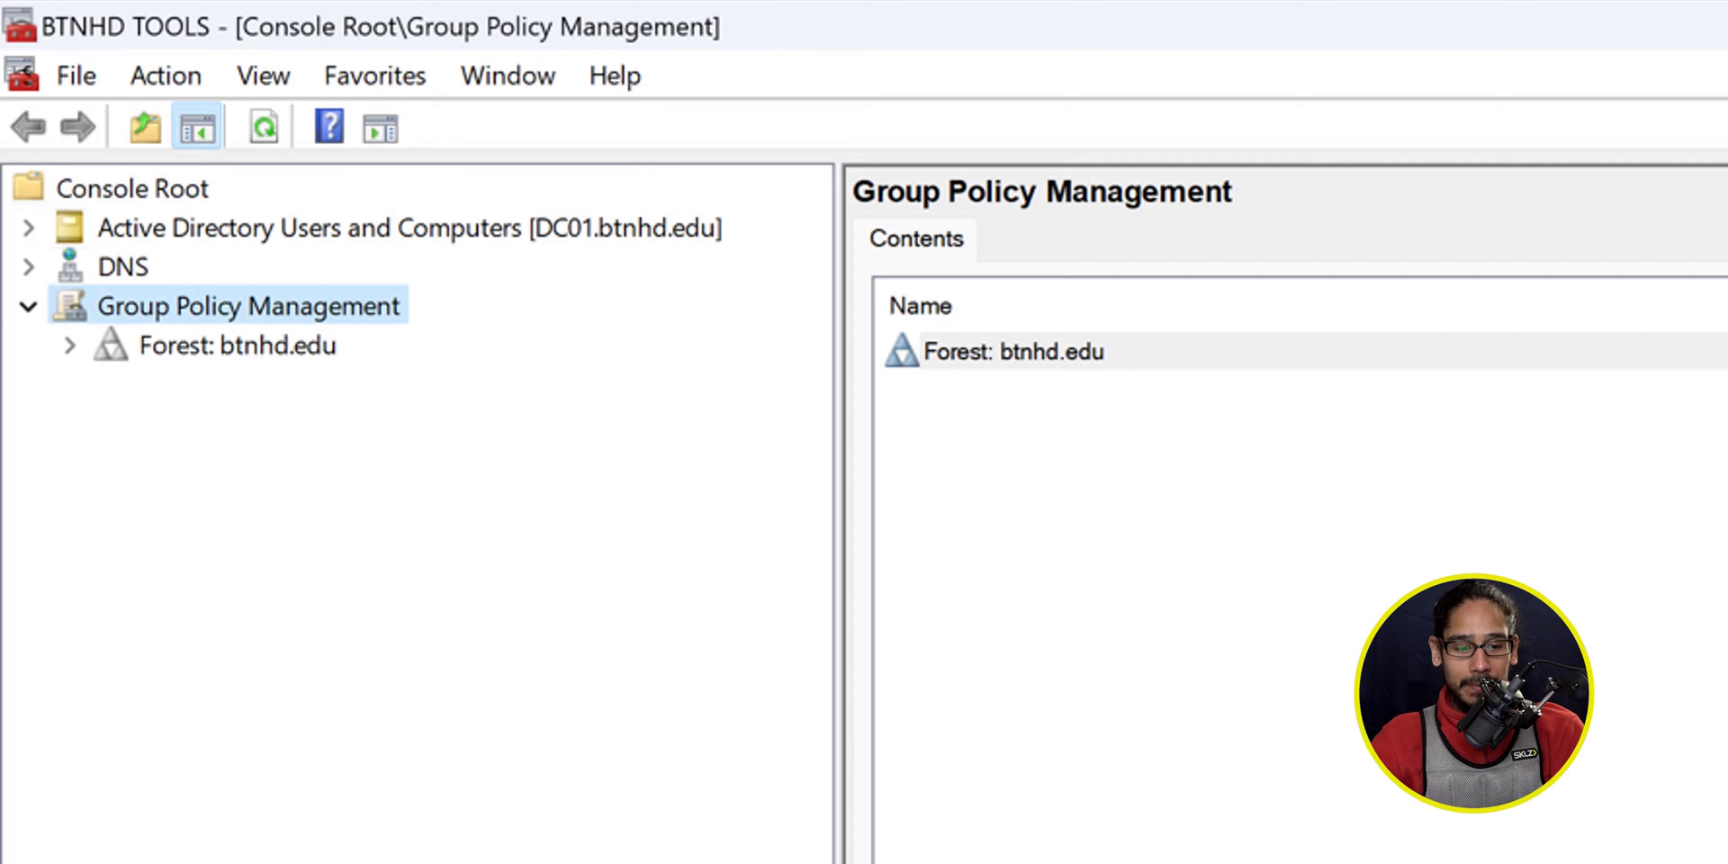
{"action": "key", "text": "Right"}
{"action": "key", "text": "Right"}
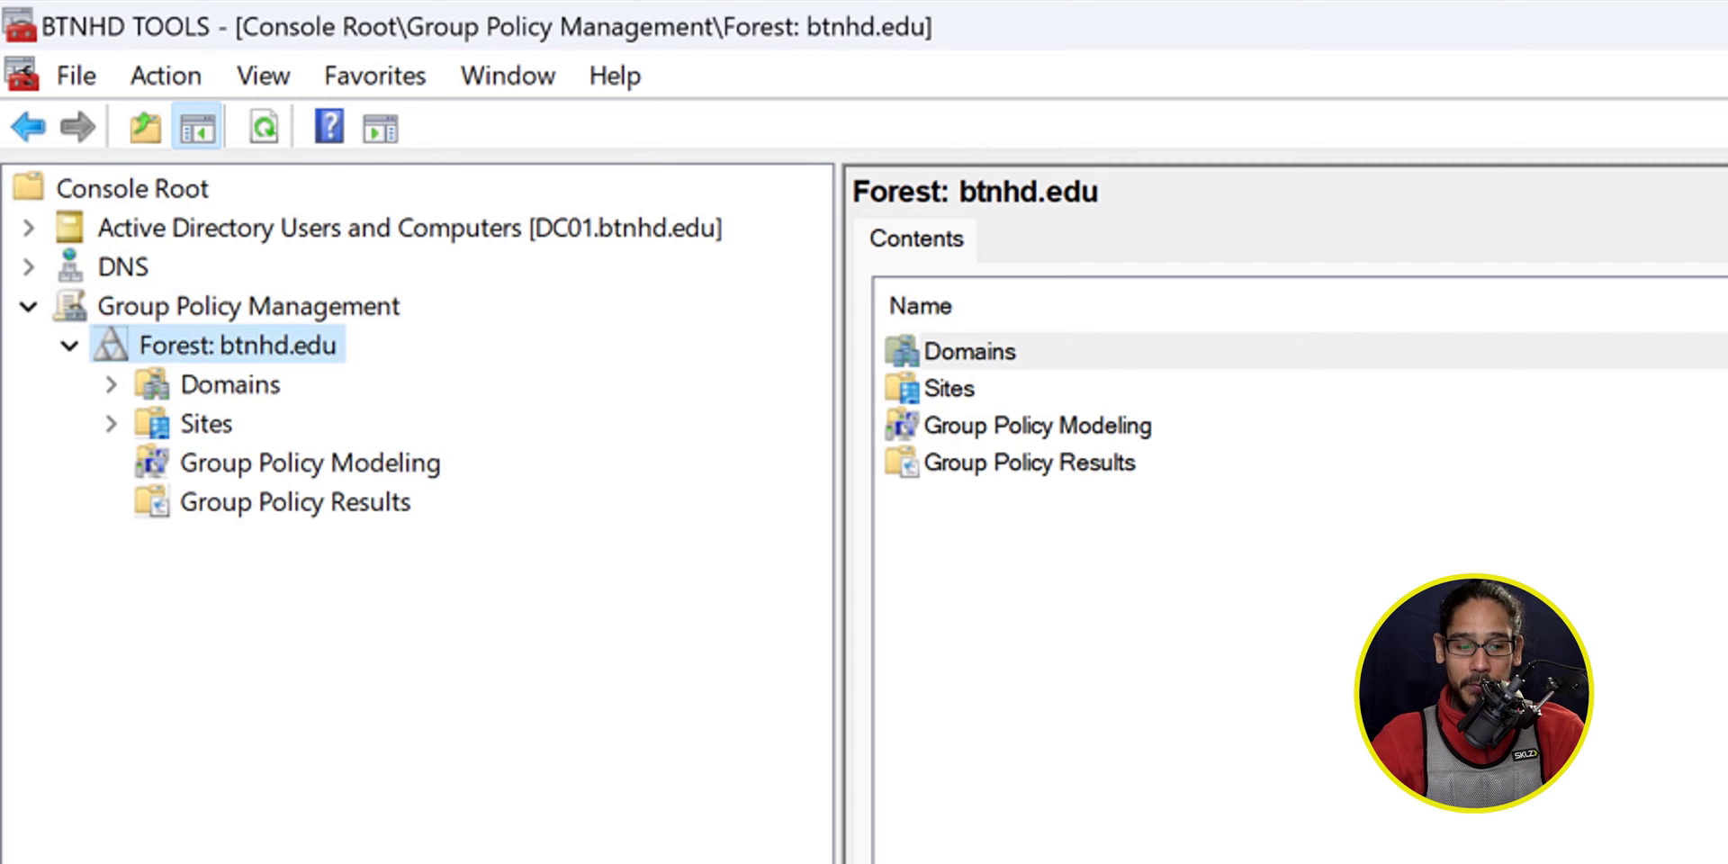
{"action": "key", "text": "Right"}
{"action": "key", "text": "Right"}
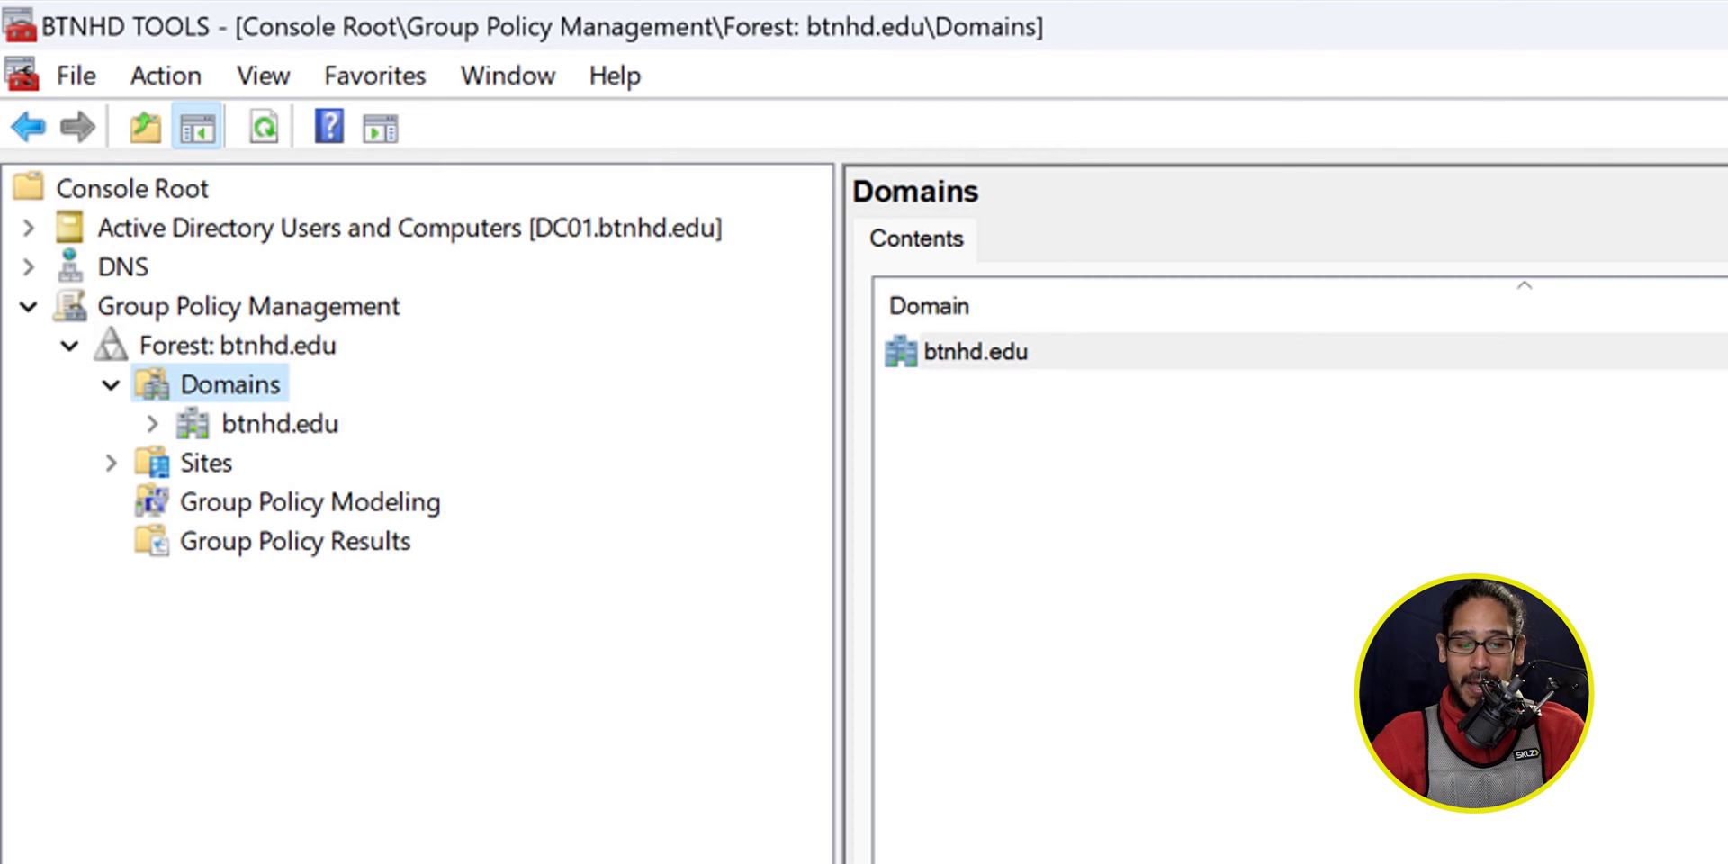
{"action": "key", "text": "Right"}
{"action": "key", "text": "Right"}
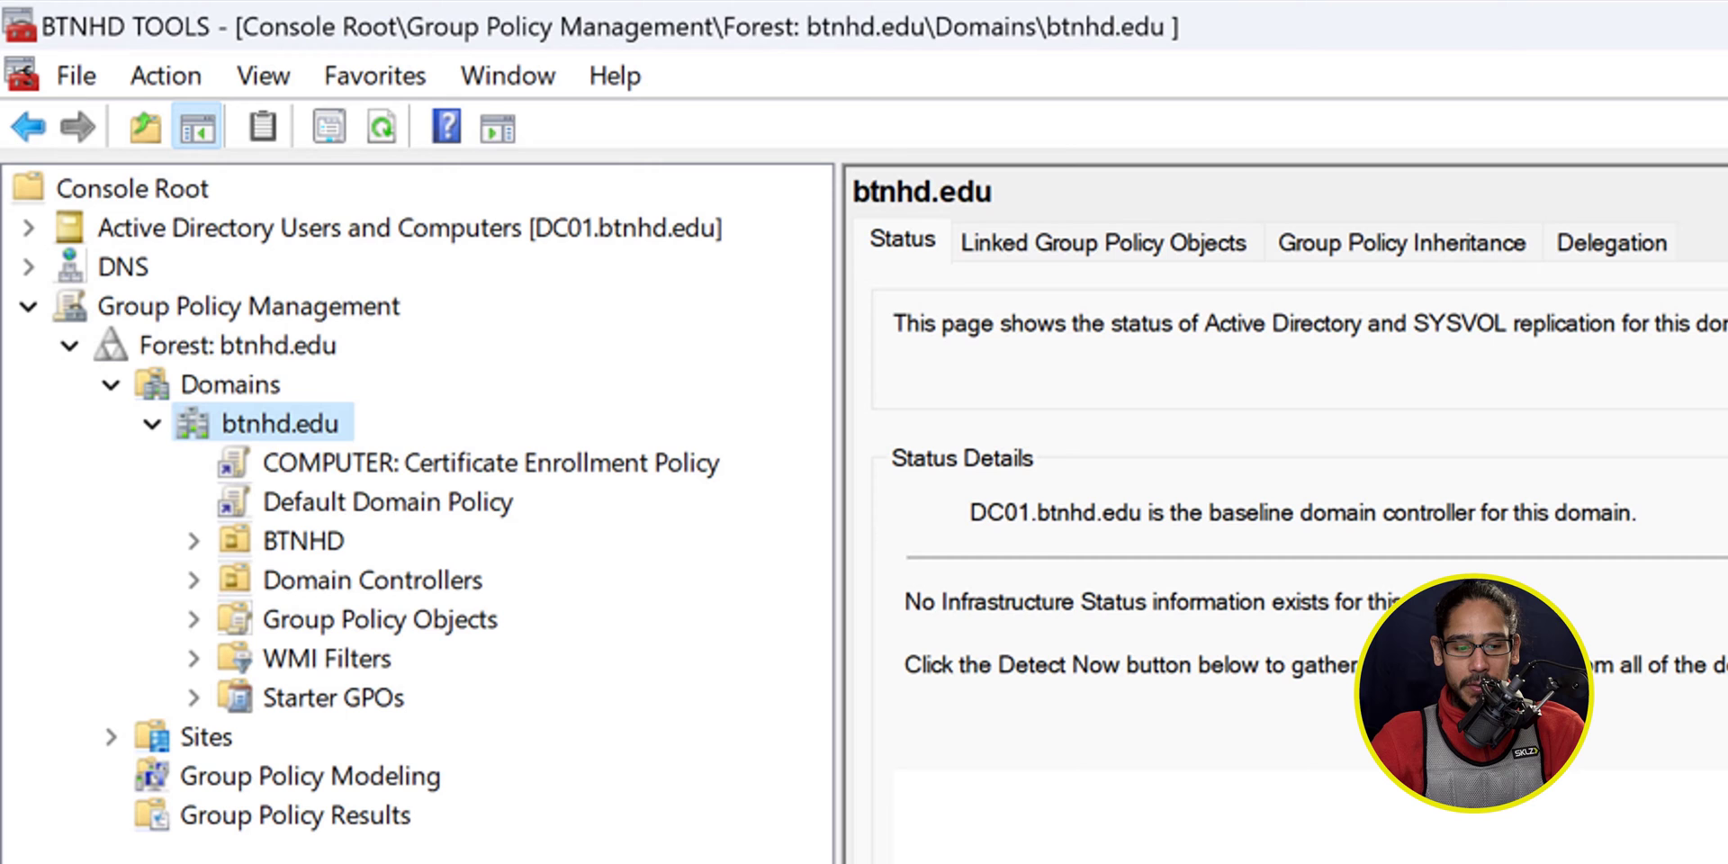
{"action": "key", "text": "Down"}
{"action": "key", "text": "Down"}
{"action": "key", "text": "Down"}
{"action": "key", "text": "Right"}
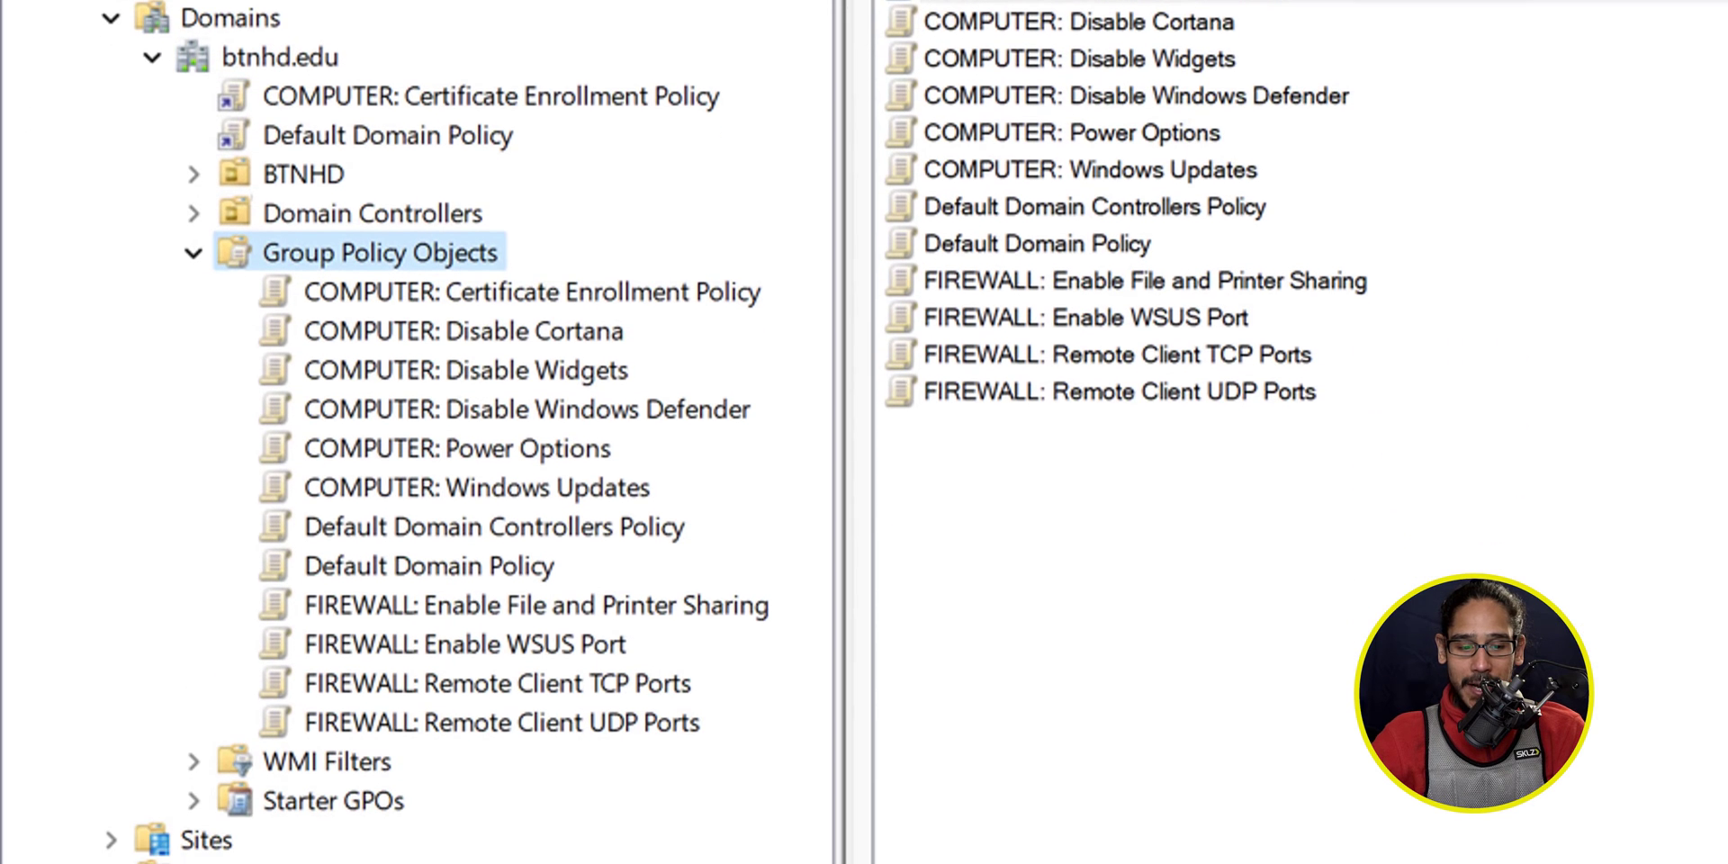
{"action": "key", "text": "shift+F10"}
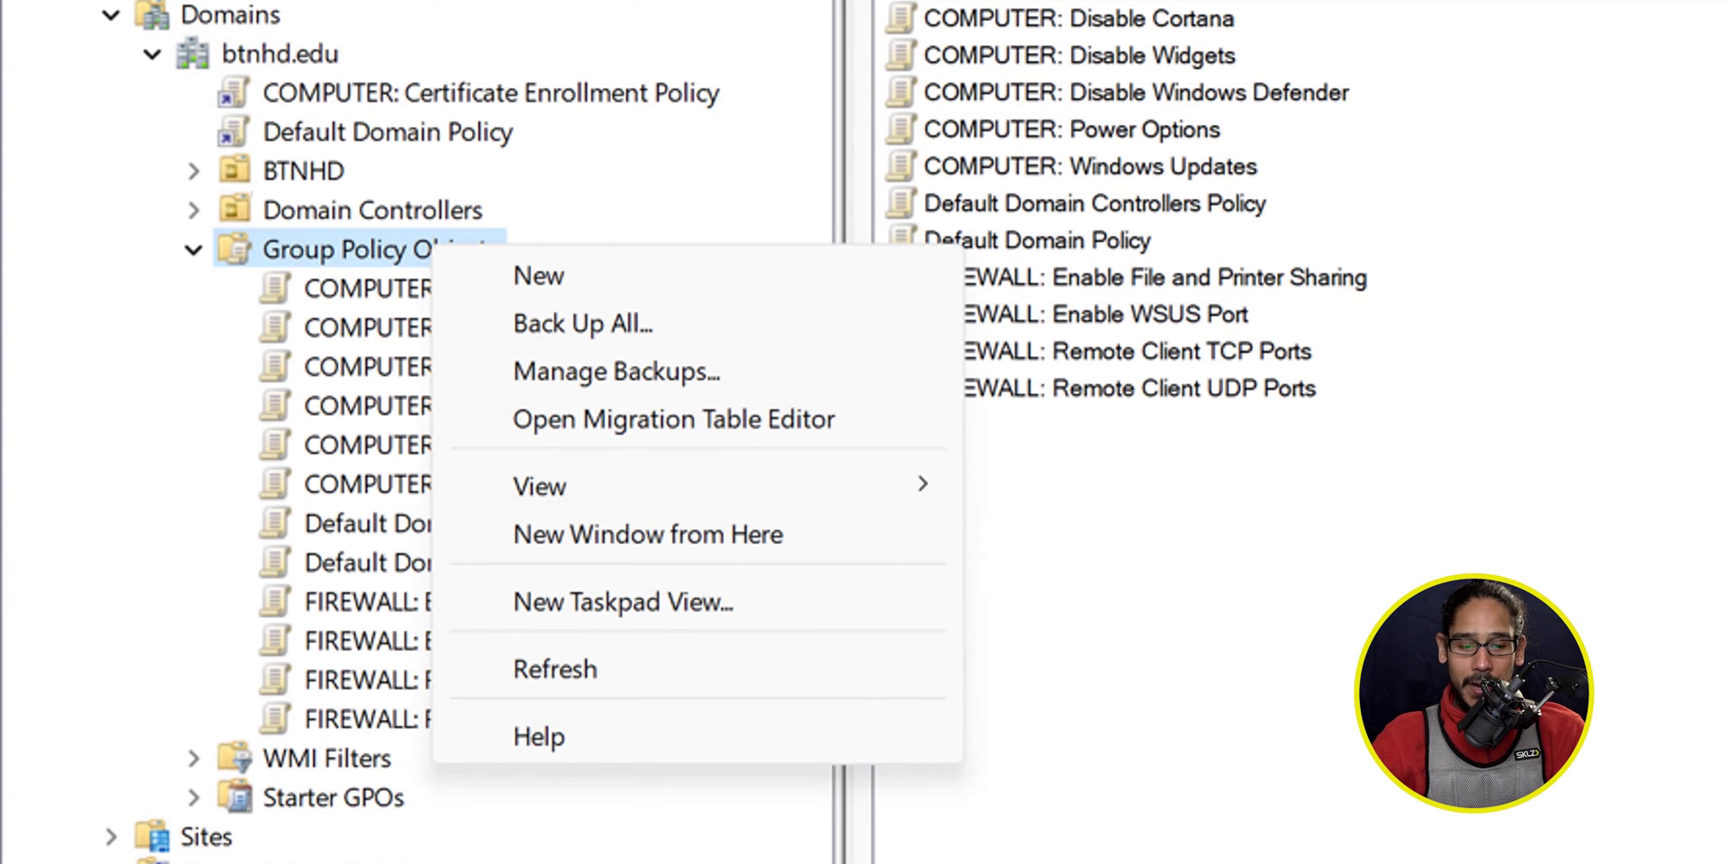
{"action": "key", "text": "Down"}
{"action": "key", "text": "Return"}
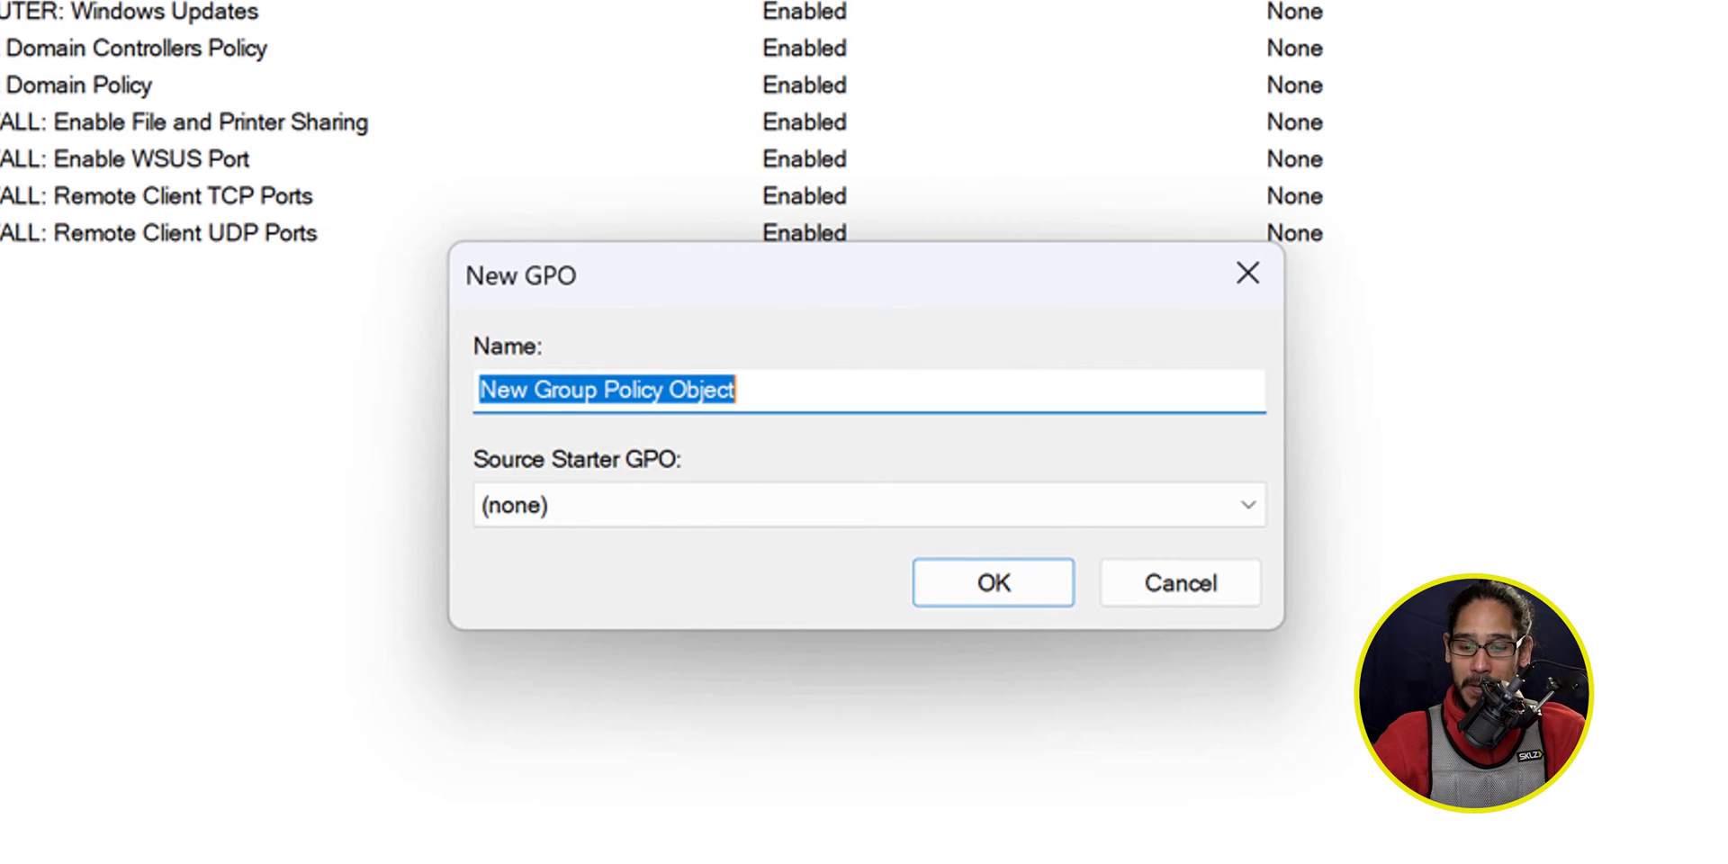
- Create the GPO named 'COMPUTER: Disable Pause Updates'
{"action": "type", "text": "COMPUTER: Disable Pause Updates"}
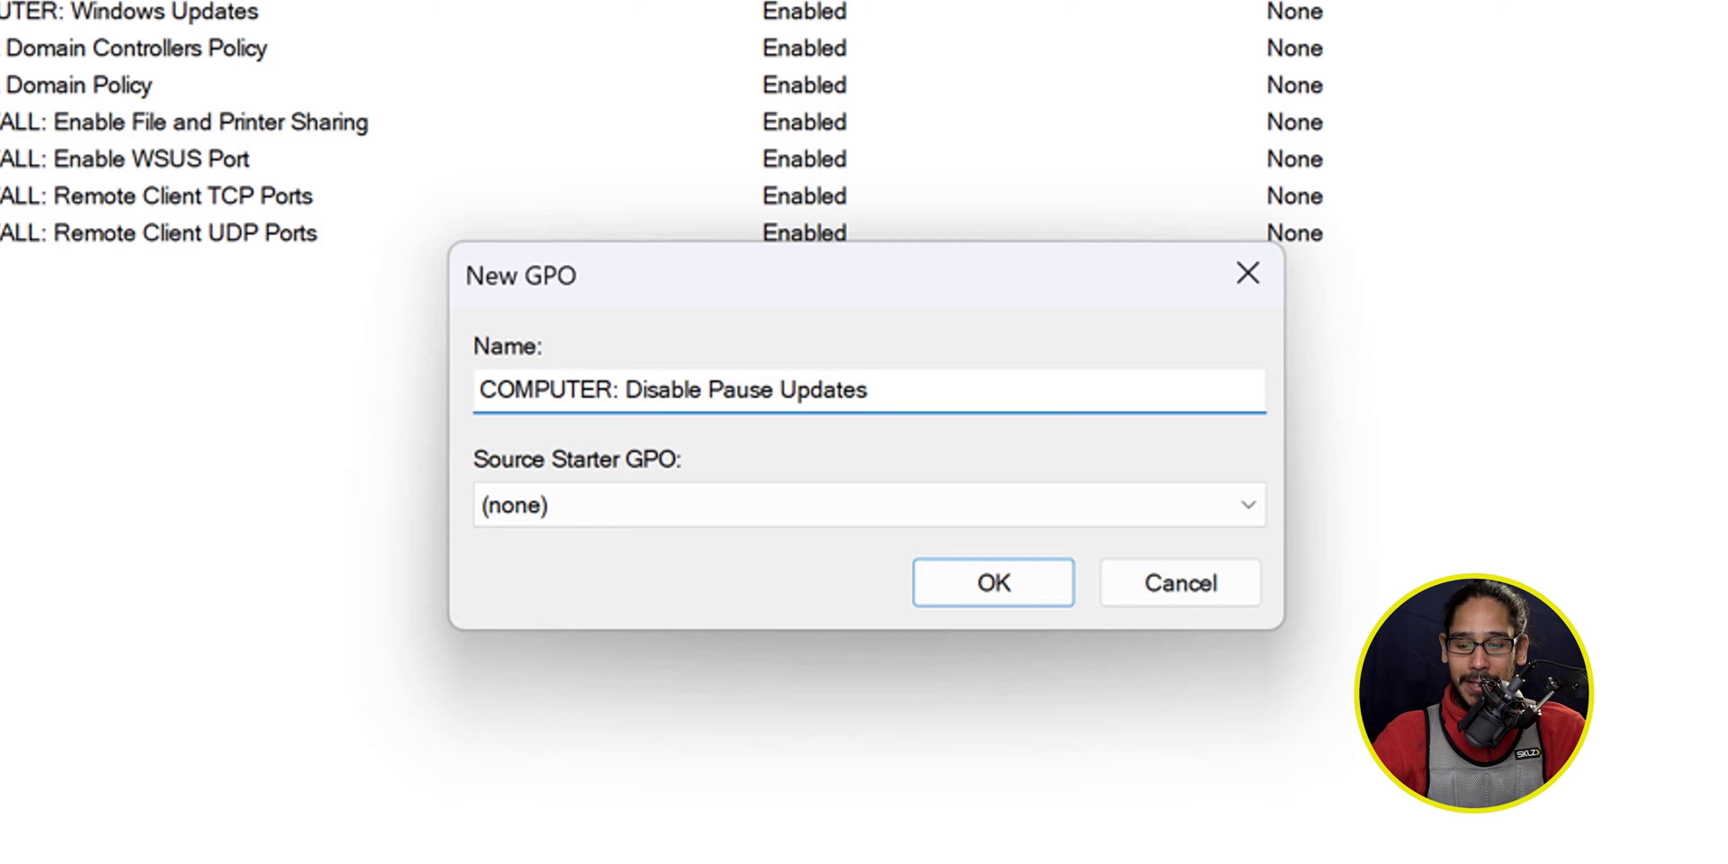
{"action": "key", "text": "Return"}
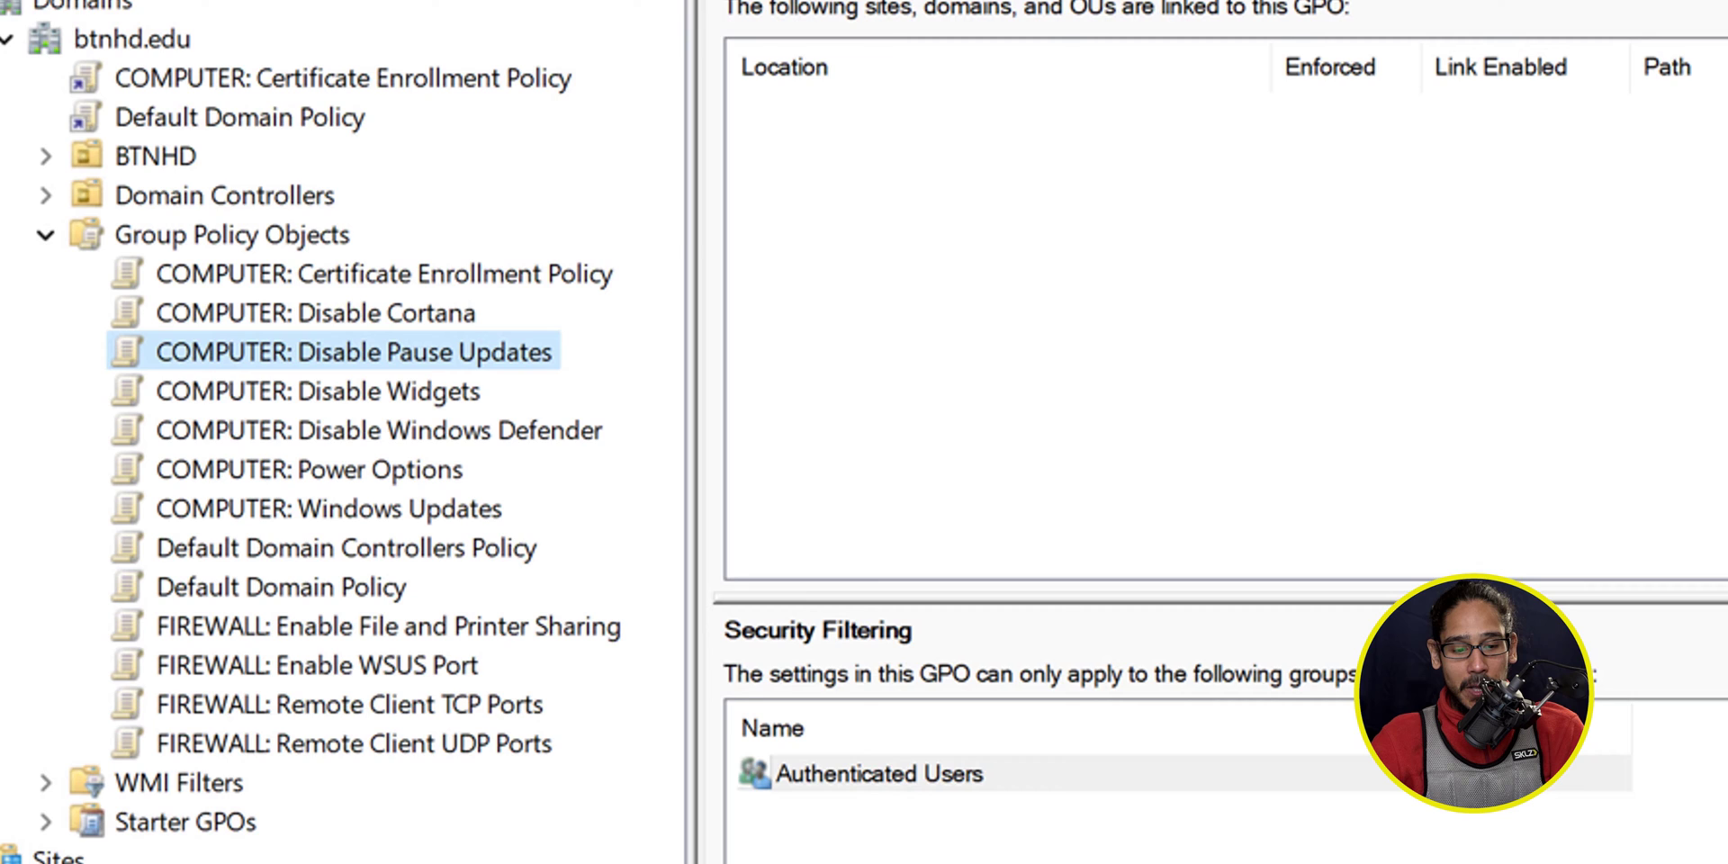
- Edit the new GPO and expand Computer Configuration policies down to Windows Components
{"action": "right_click", "coordinate": [467, 352]}
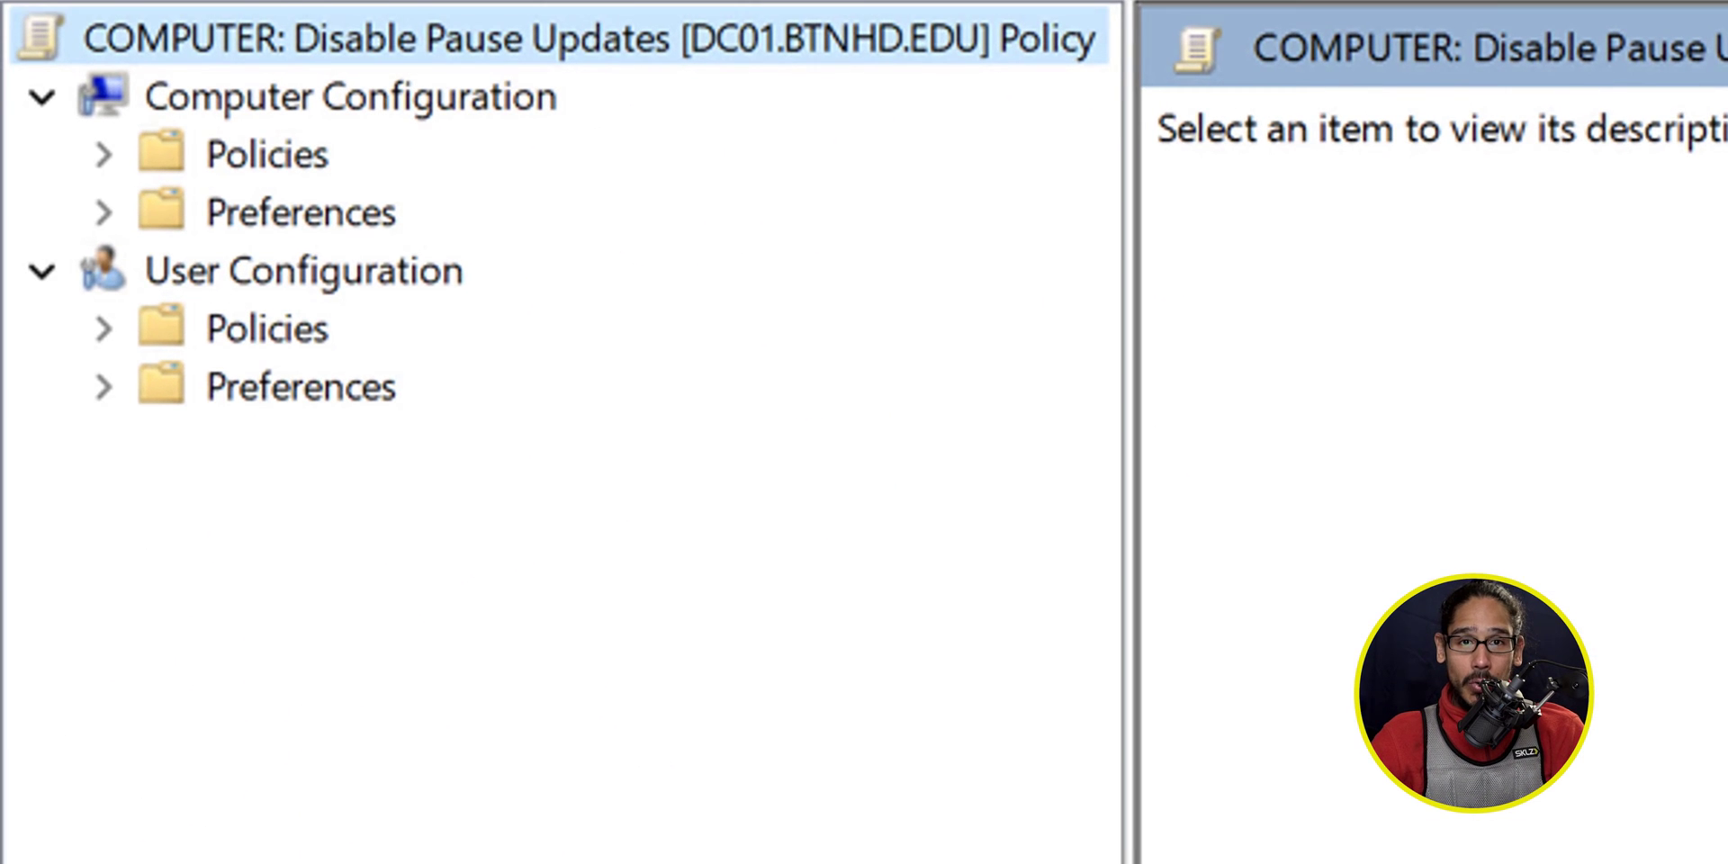
{"action": "key", "text": "Down"}
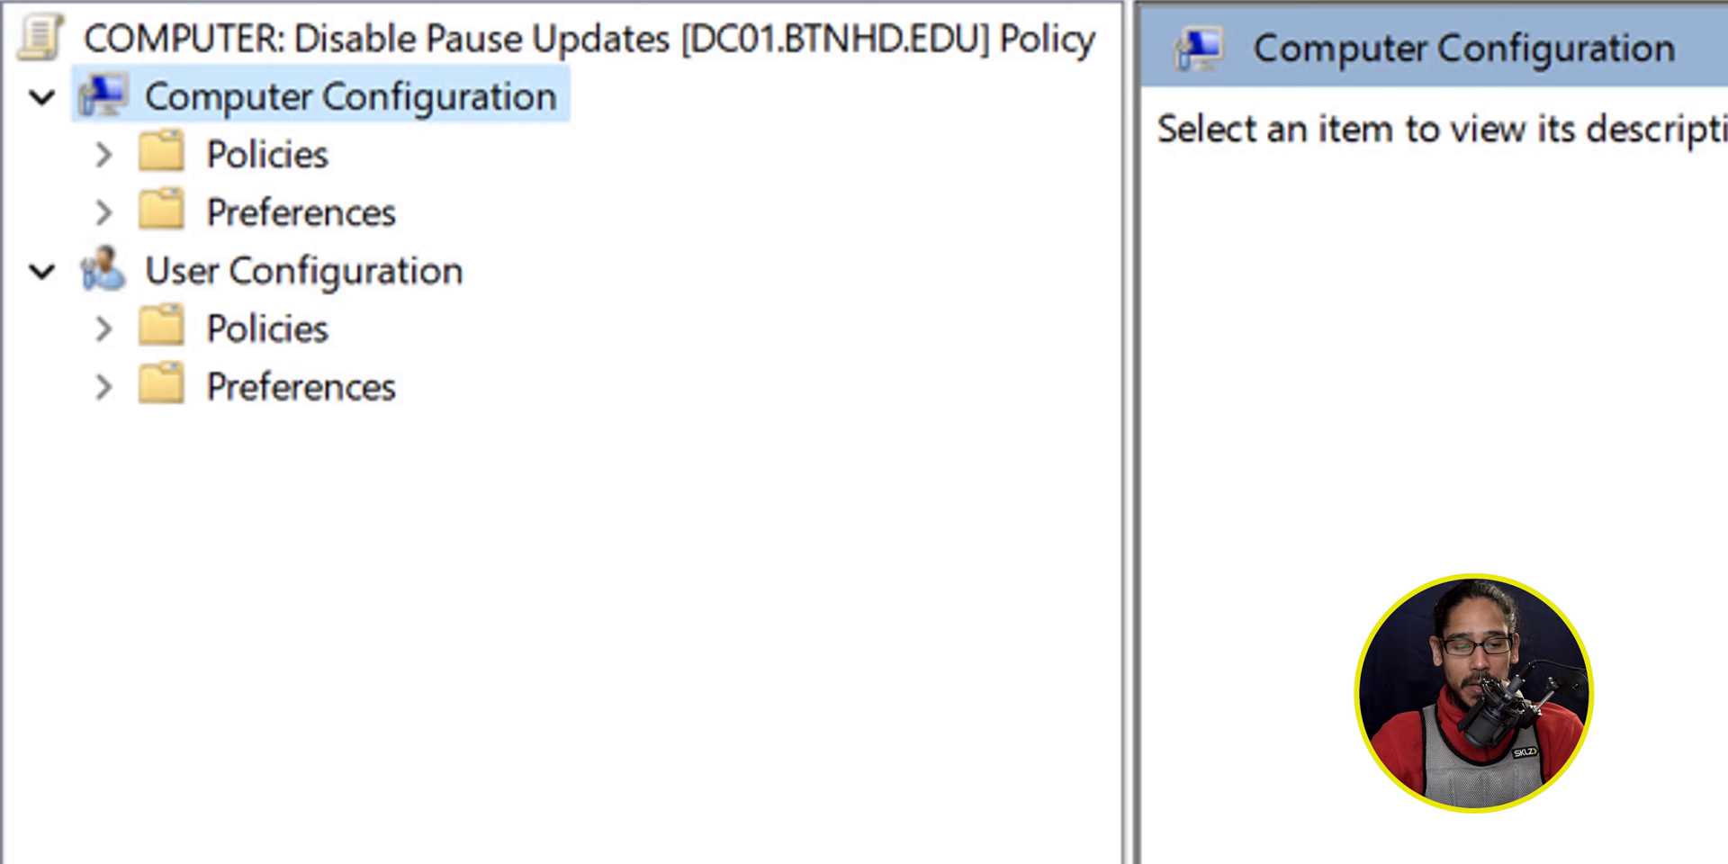
{"action": "key", "text": "Down"}
{"action": "key", "text": "Right"}
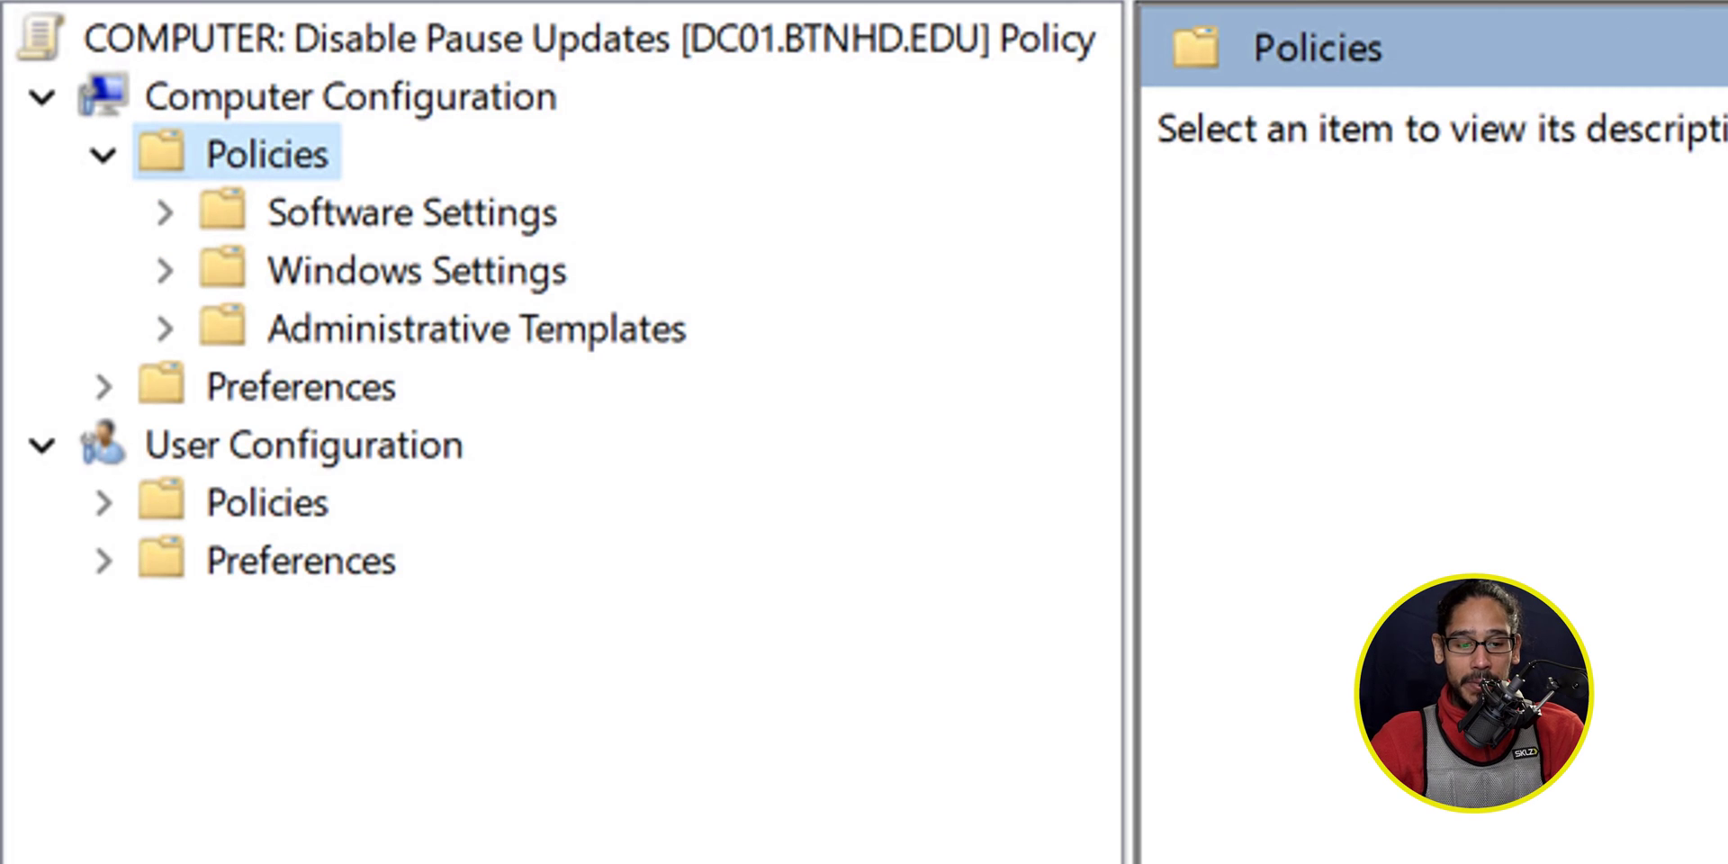
{"action": "key", "text": "Down"}
{"action": "key", "text": "Down"}
{"action": "key", "text": "Down"}
{"action": "key", "text": "Right"}
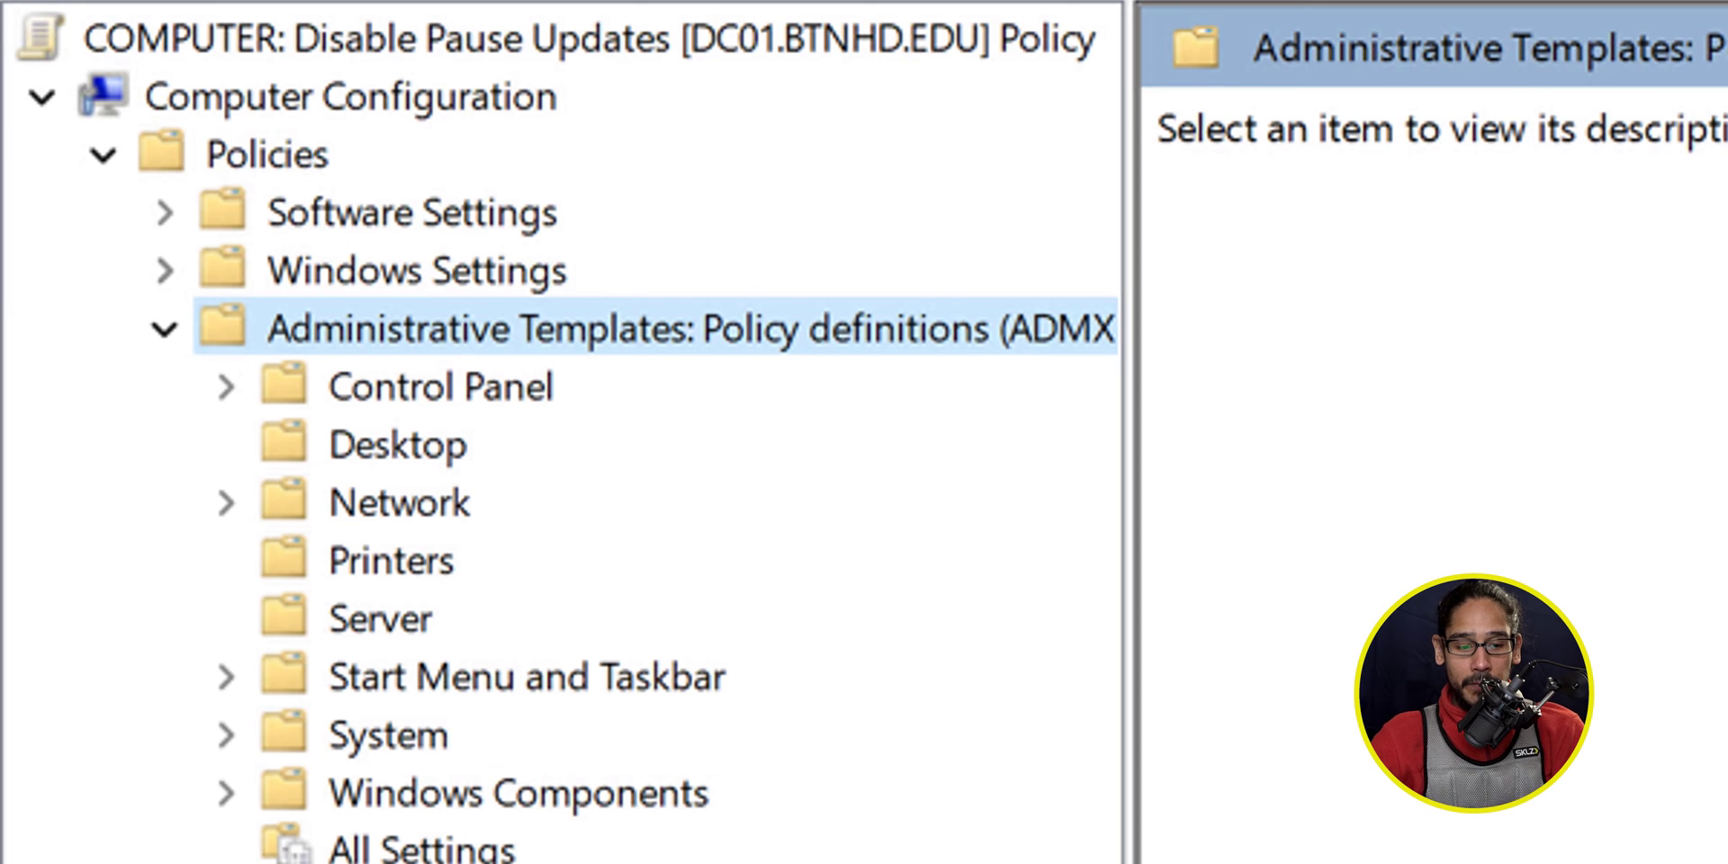
{"action": "key", "text": "Down"}
{"action": "key", "text": "Down"}
{"action": "key", "text": "Down"}
{"action": "key", "text": "Right"}
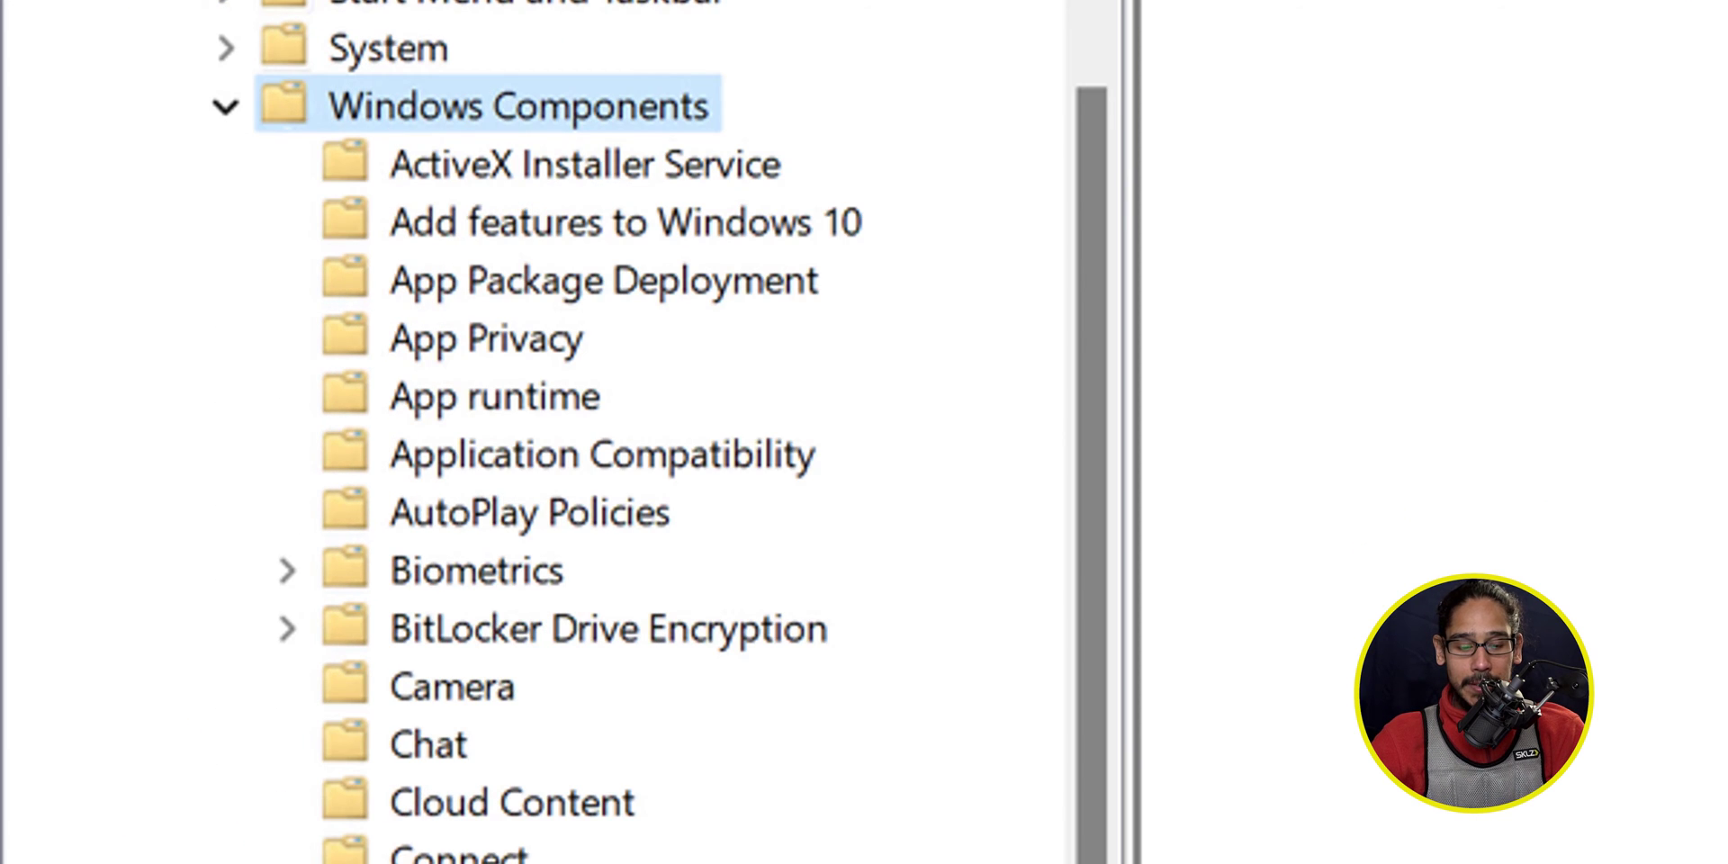
- Enable Remove access to "Pause updates" feature under Windows Update > Manage end user experience
{"action": "type", "text": "windows update"}
{"action": "key", "text": "Right"}
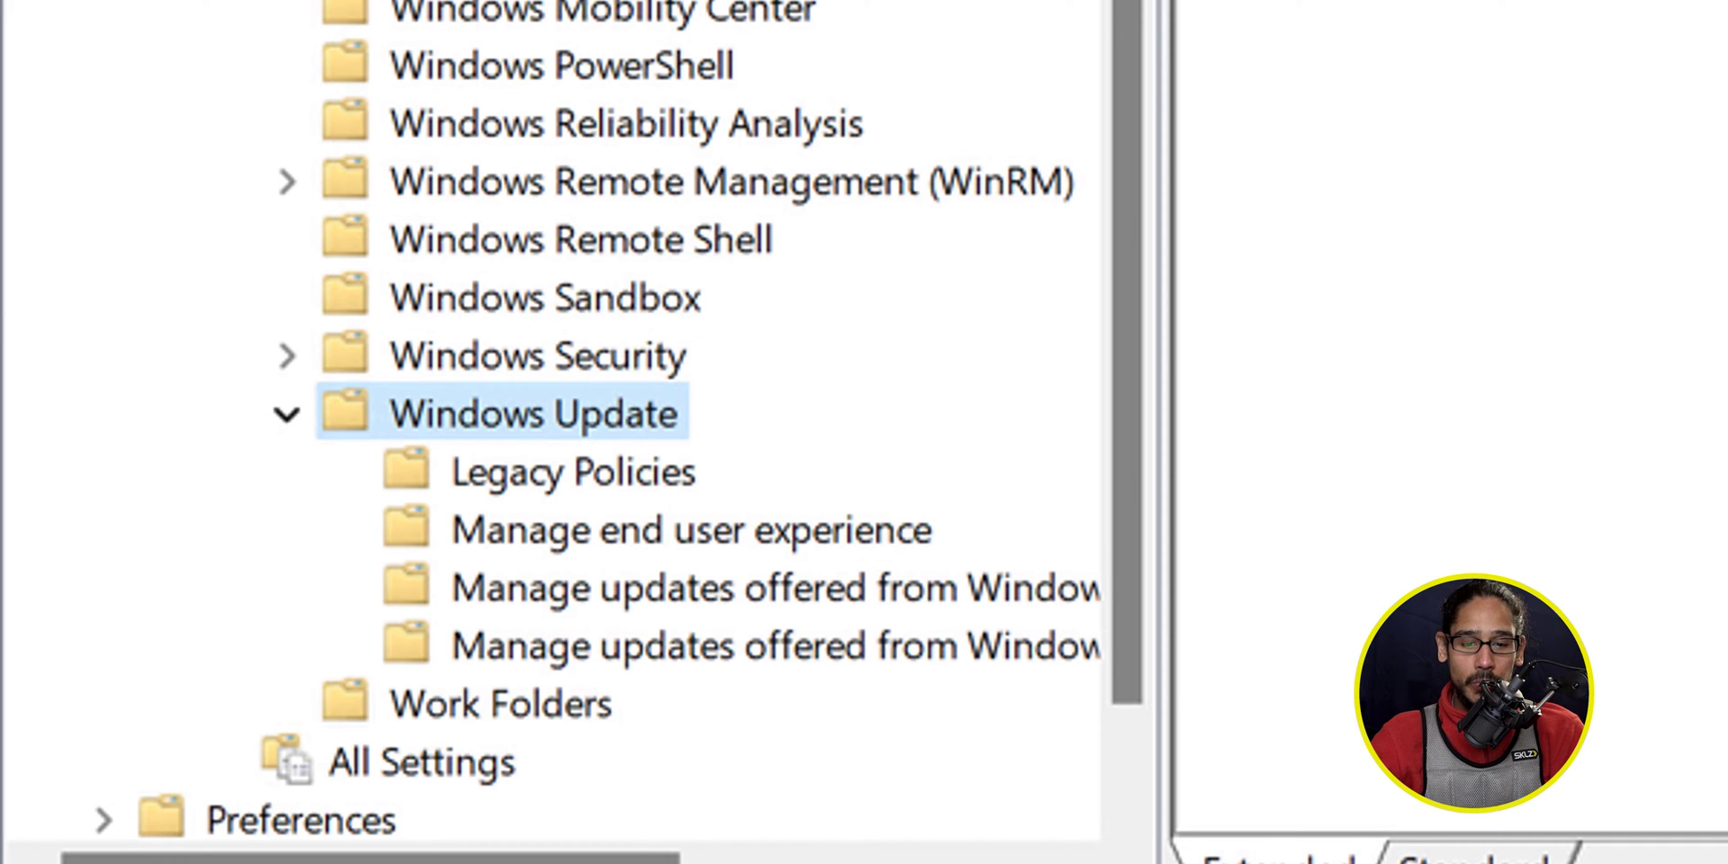
{"action": "key", "text": "Down"}
{"action": "key", "text": "Down"}
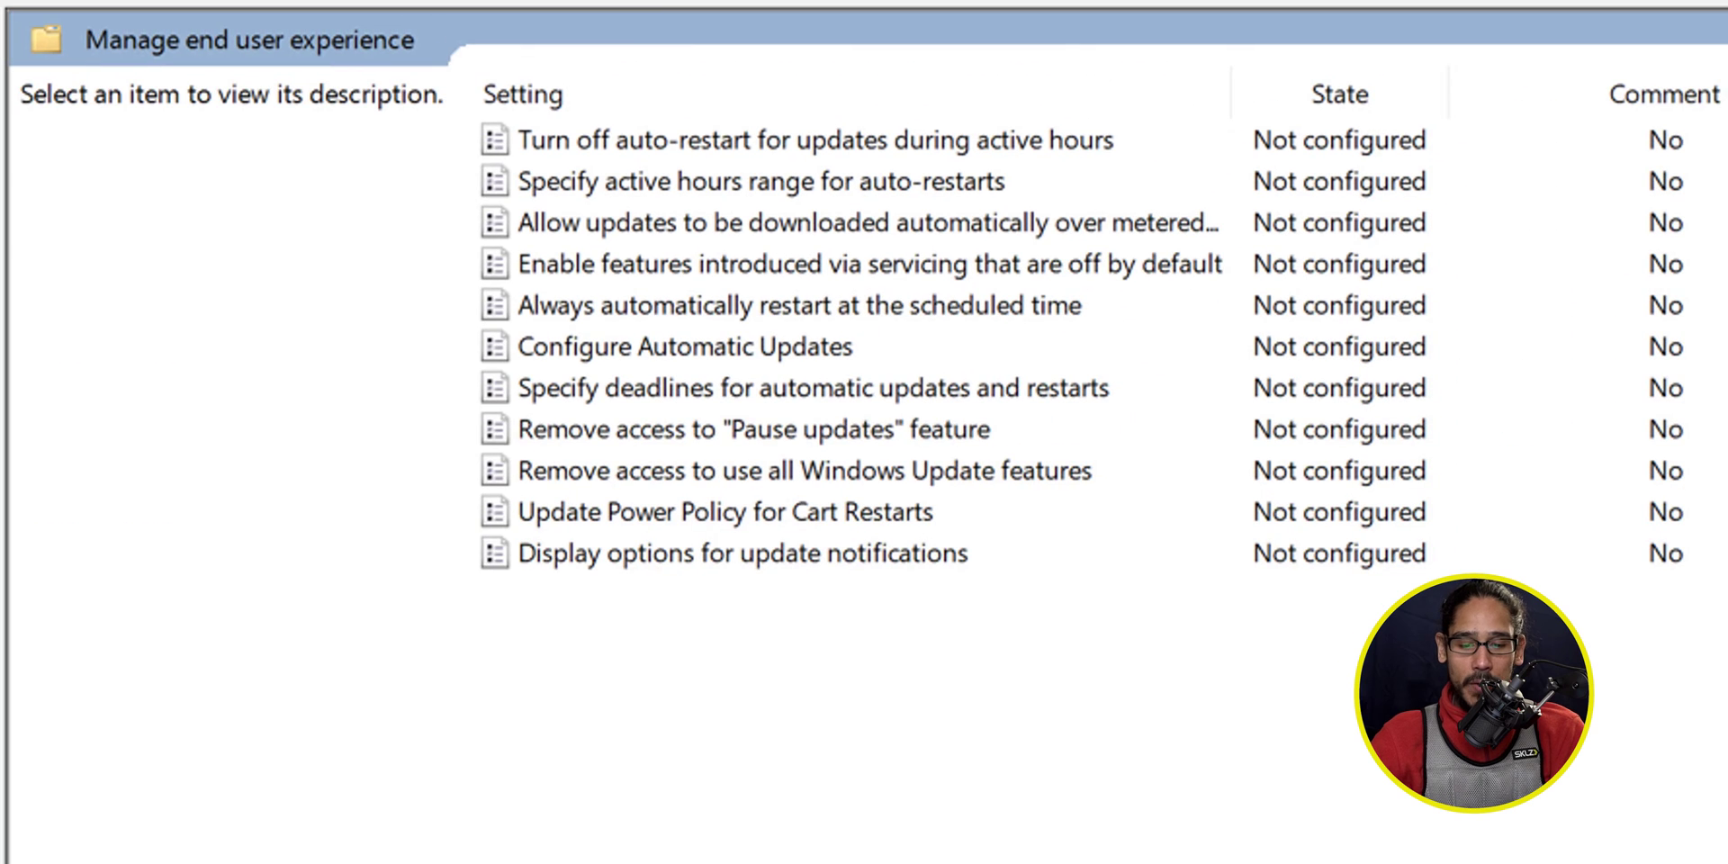
{"action": "key", "text": "r"}
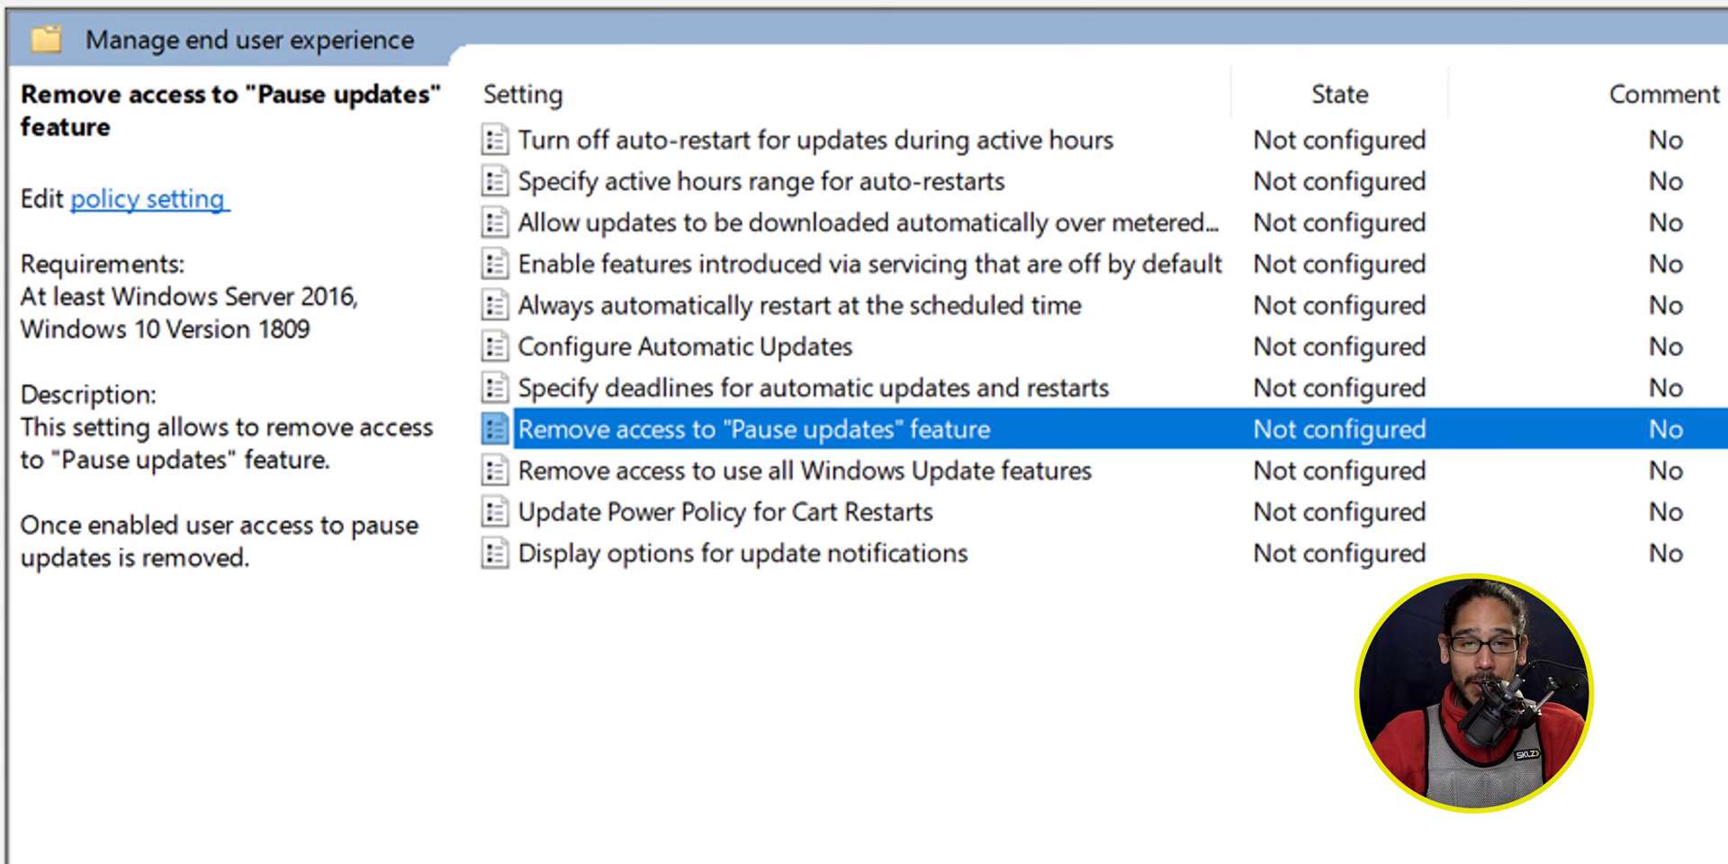
{"action": "key", "text": "Return"}
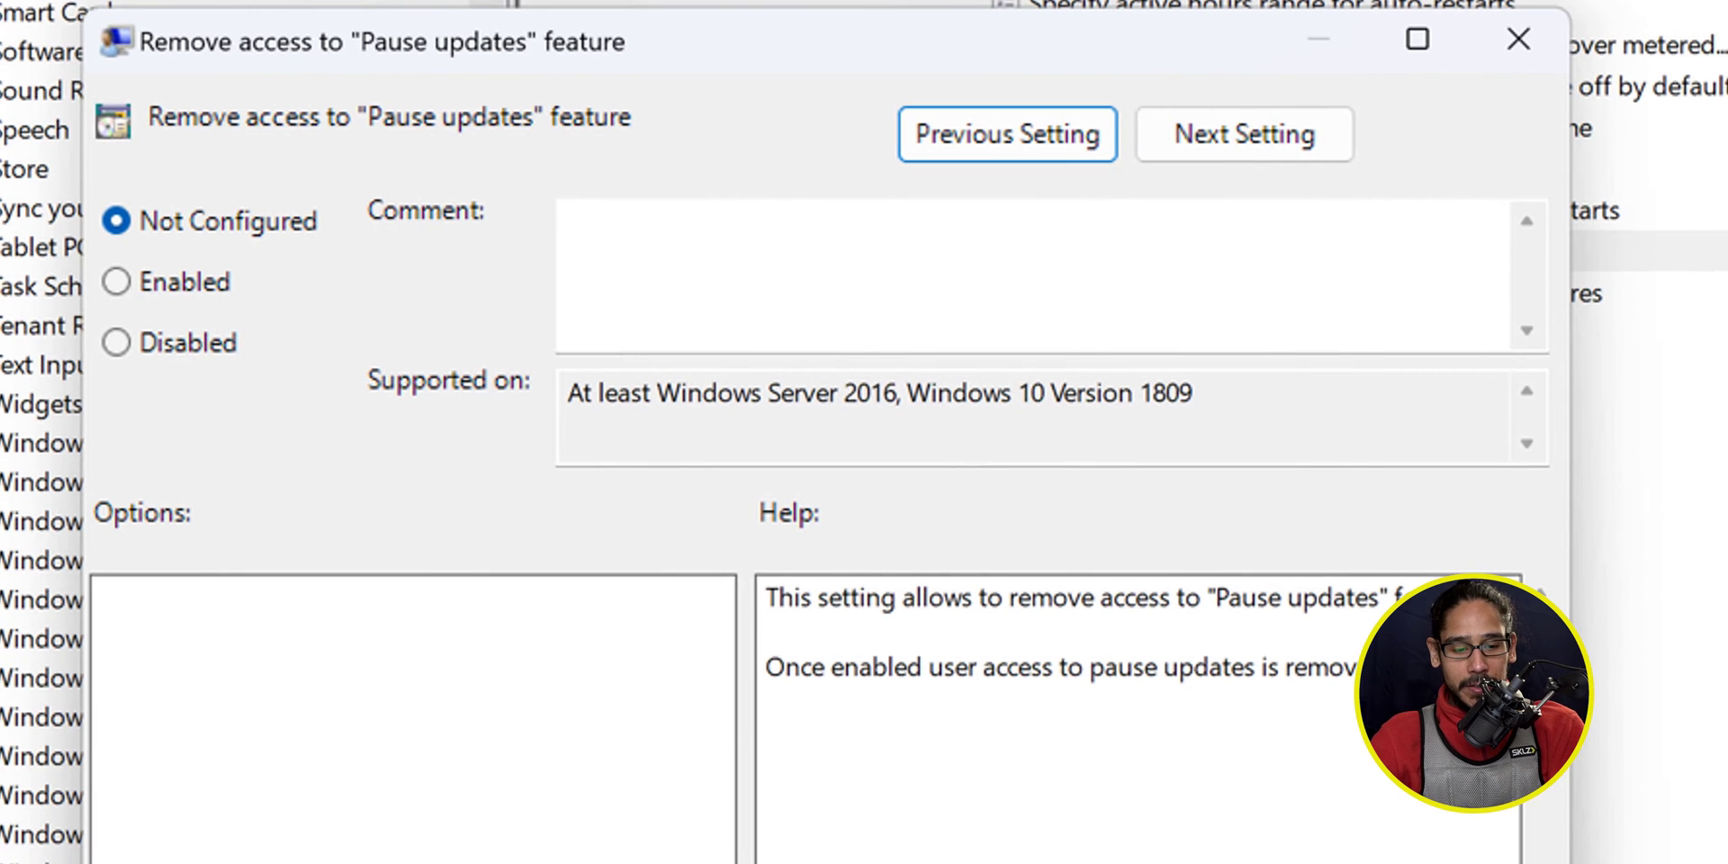
{"action": "key", "text": "alt+e"}
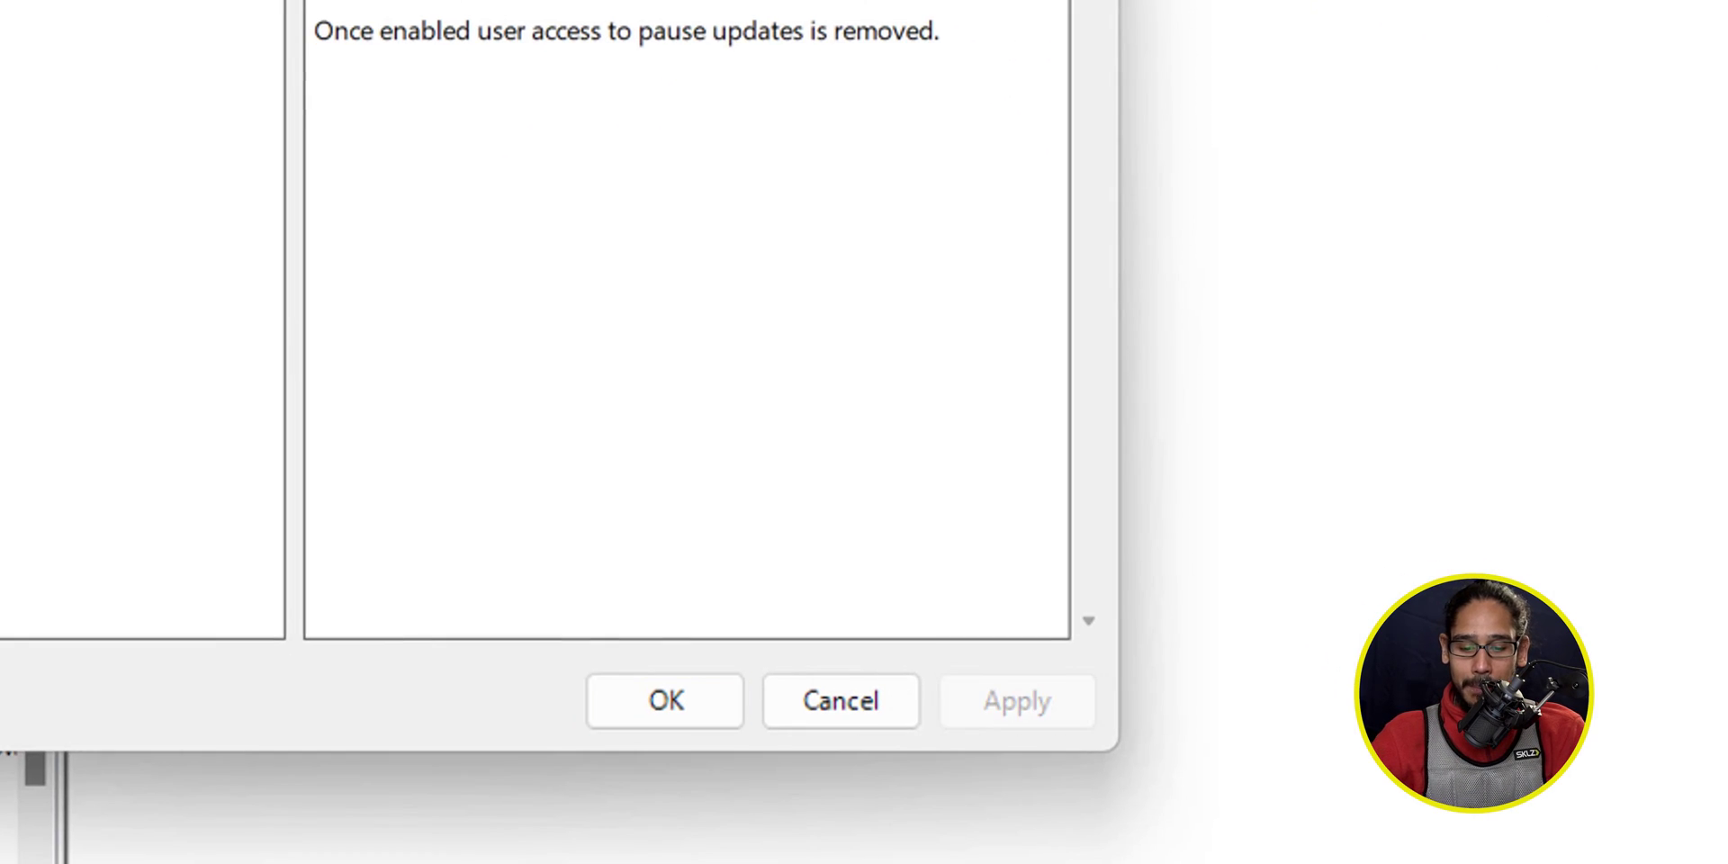
{"action": "key", "text": "Return"}
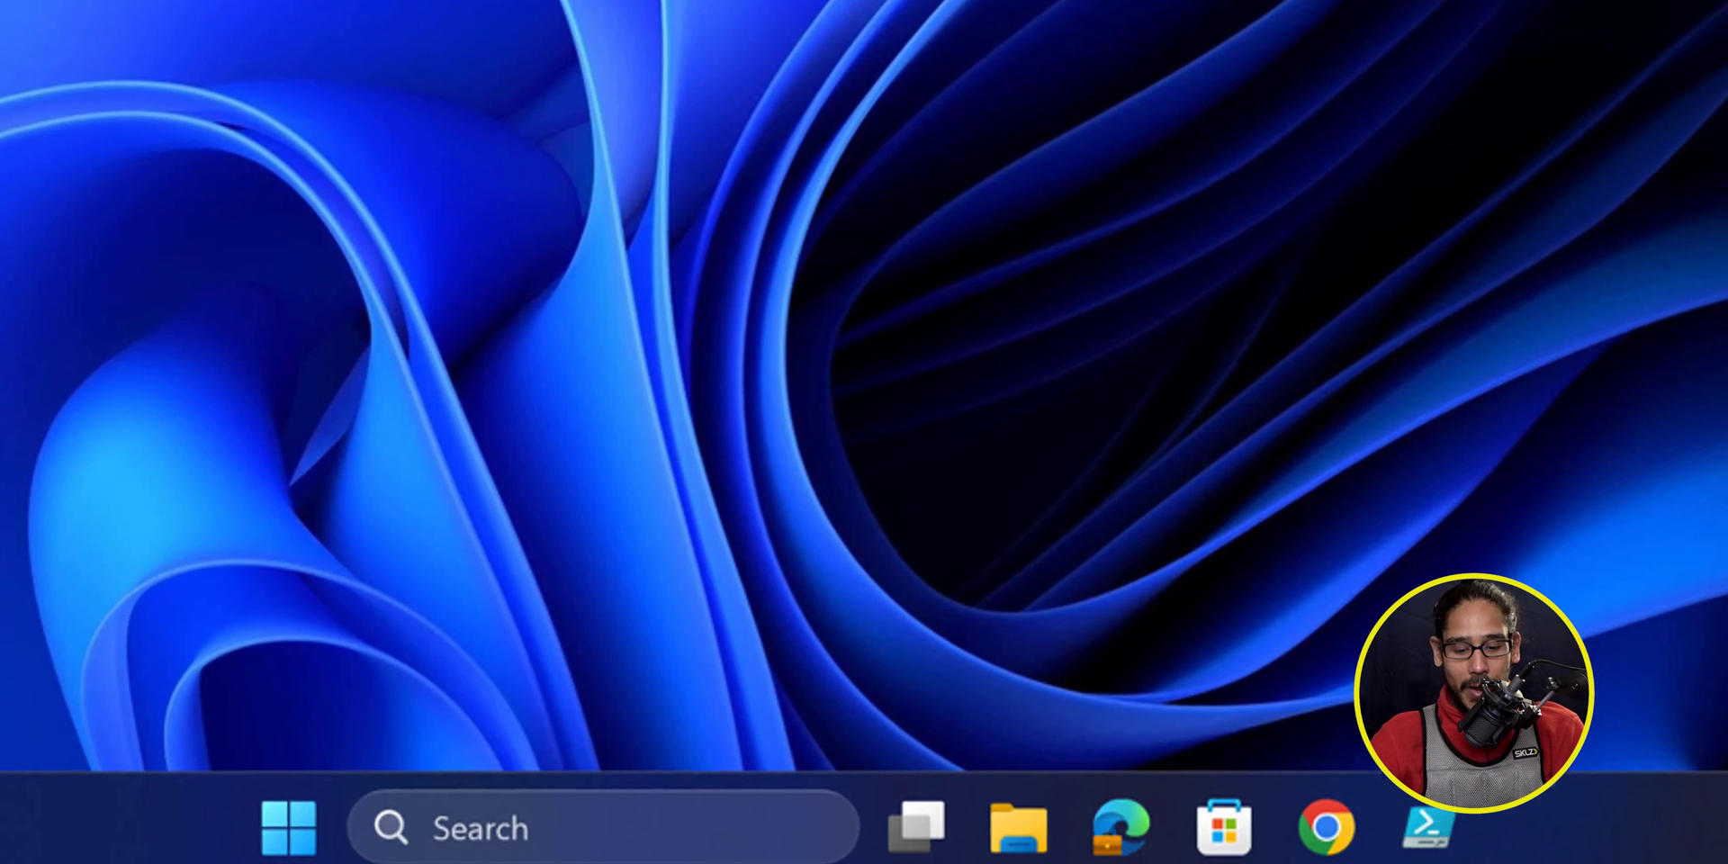
- Run regedit from the Win+X Run prompt and approve it with administrator rights
{"action": "key", "text": "super+x"}
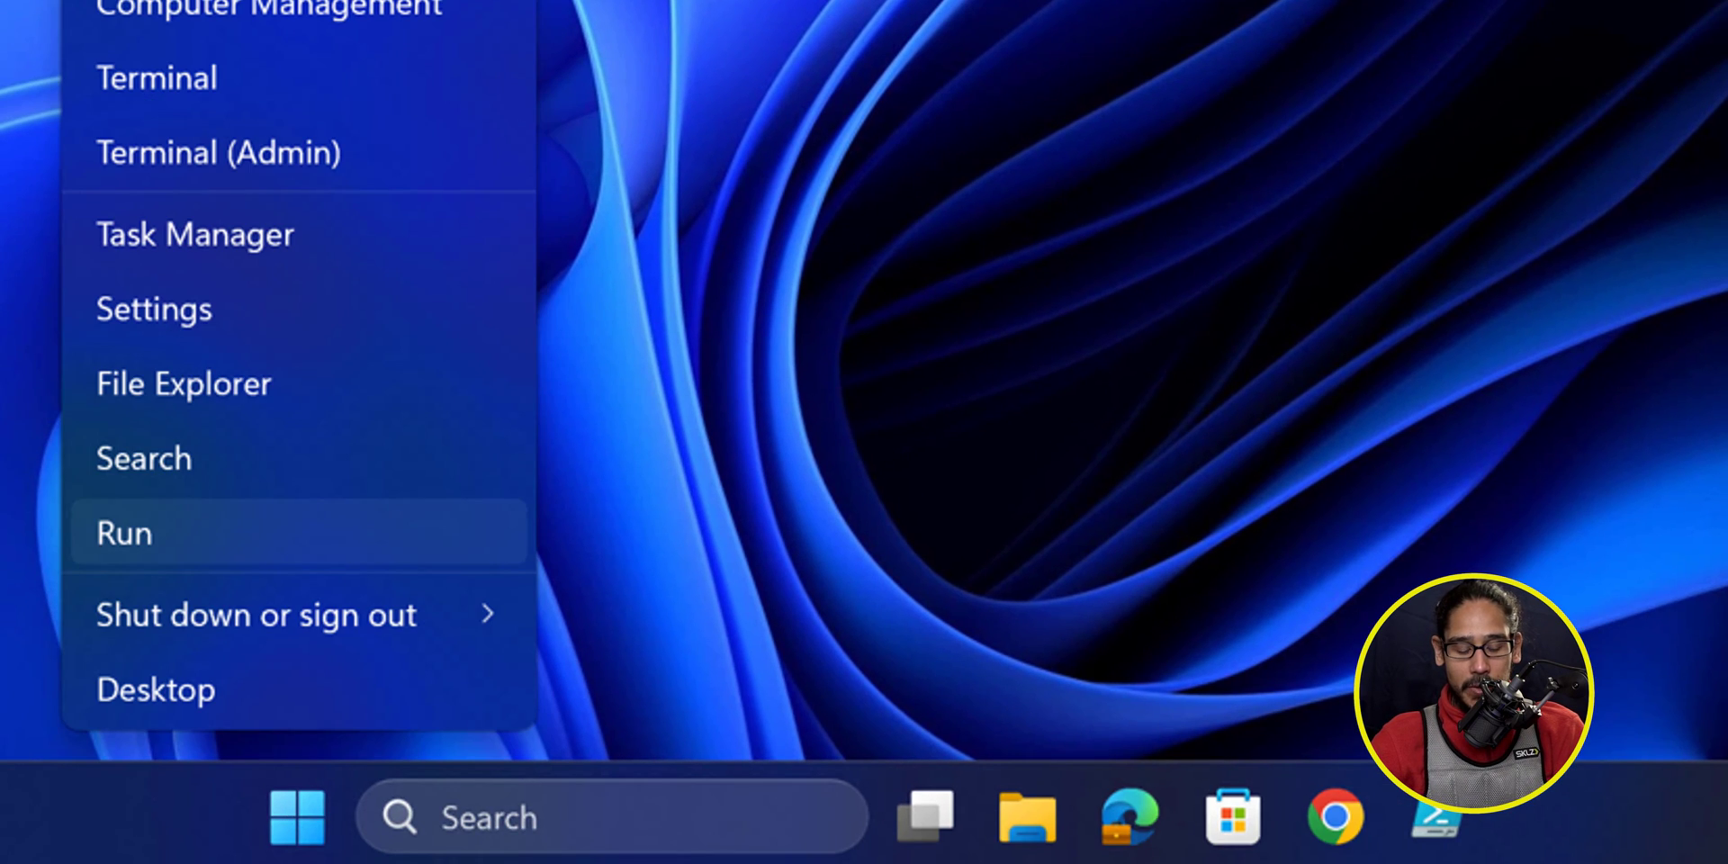
{"action": "key", "text": "Return"}
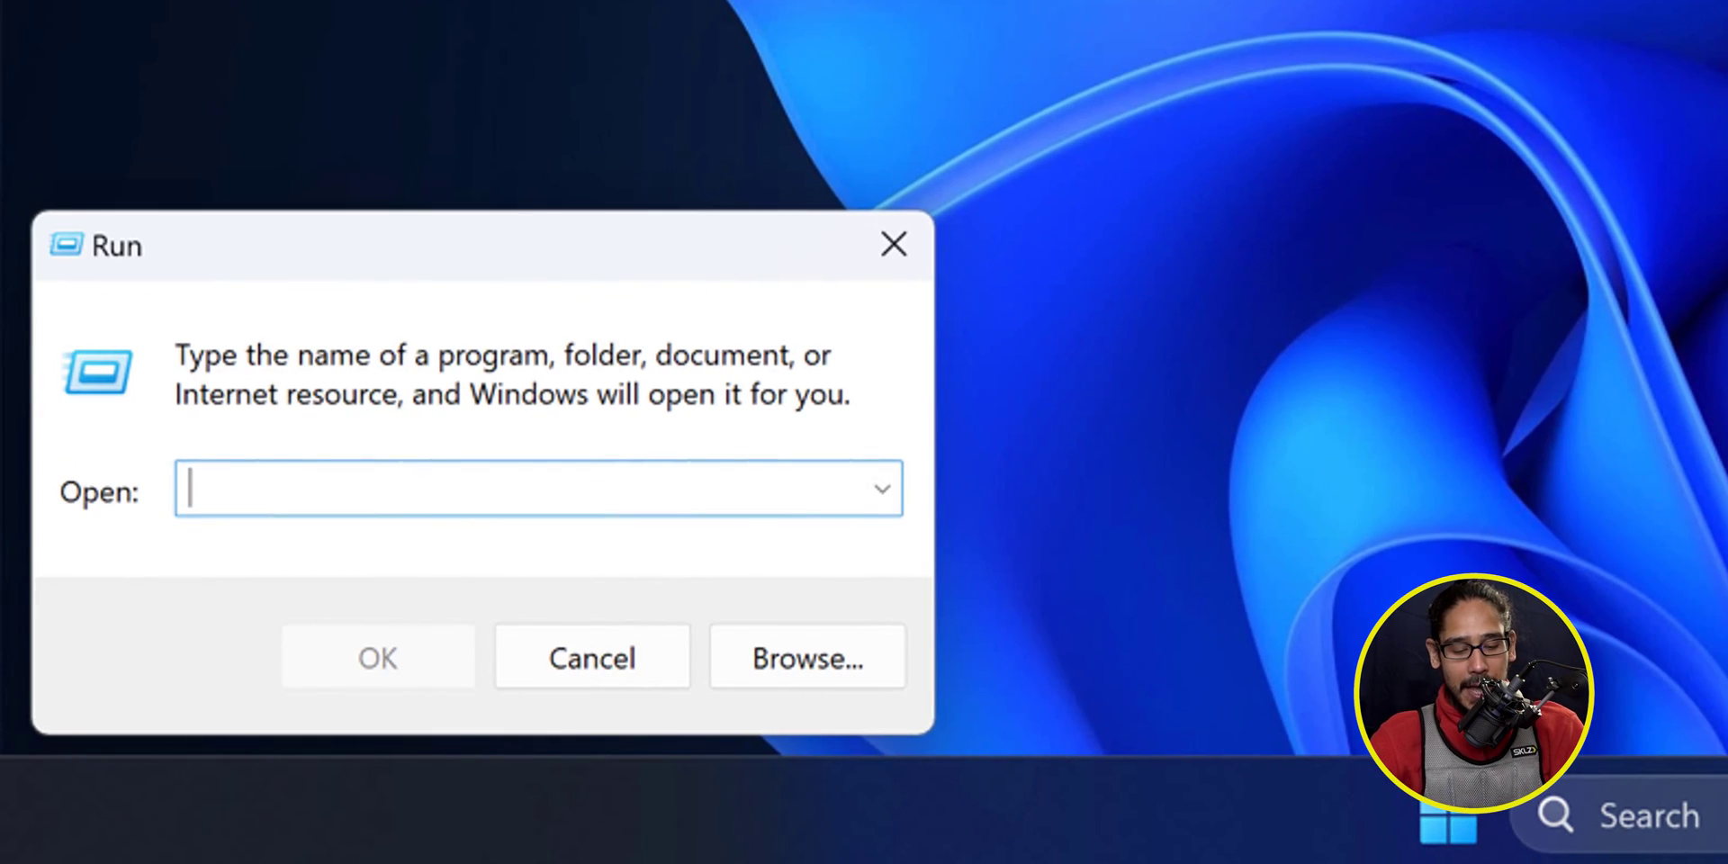
{"action": "type", "text": "regedit"}
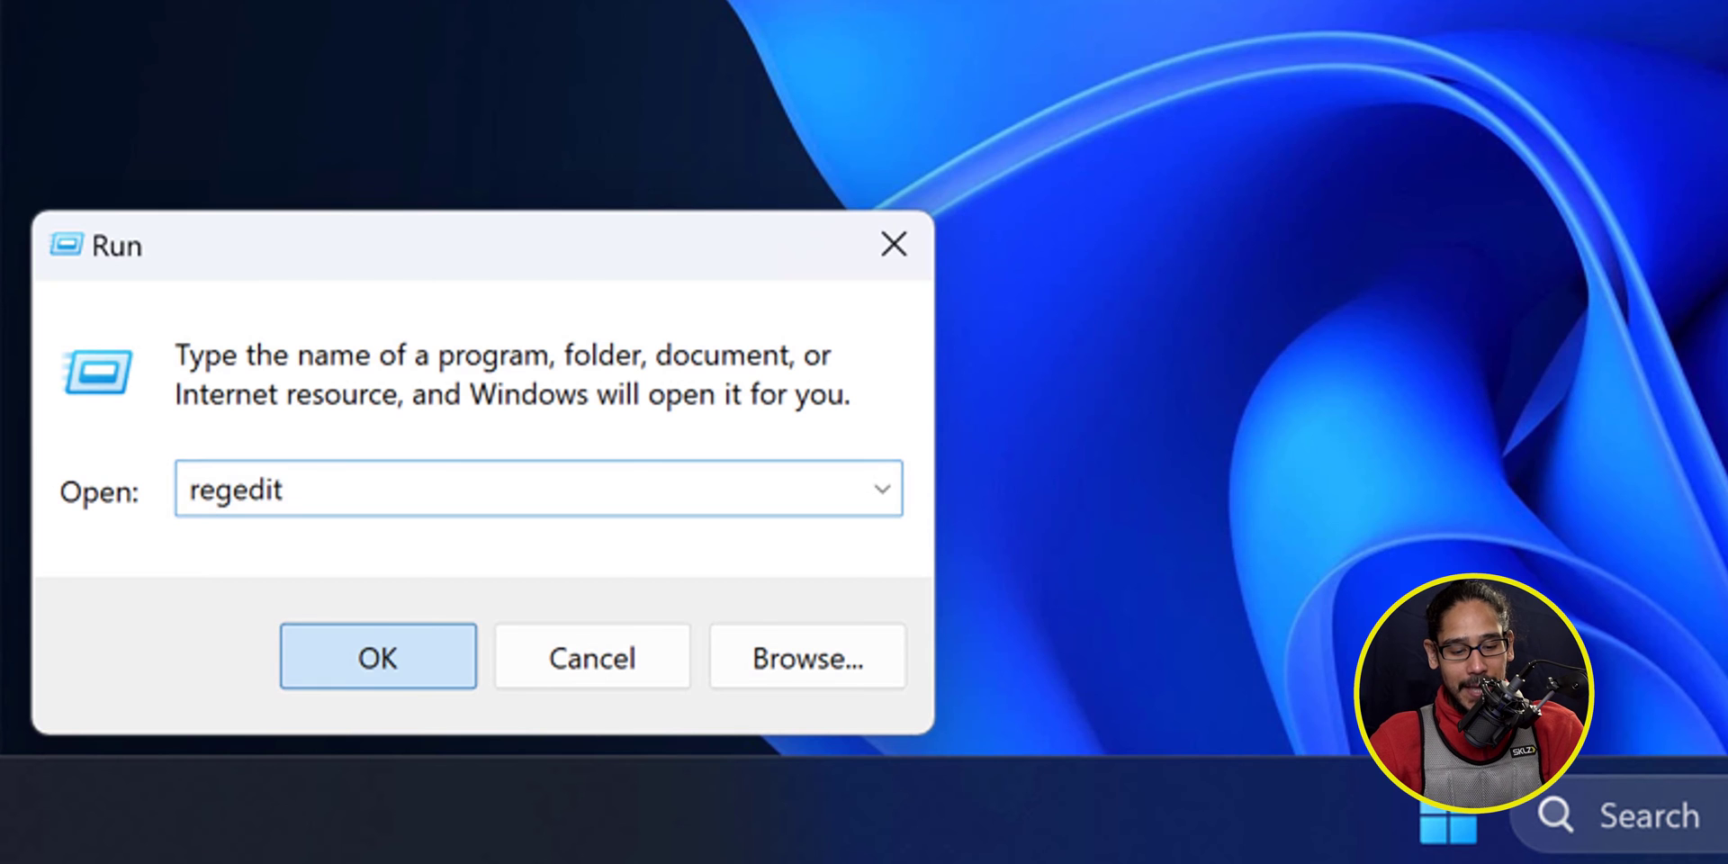
{"action": "key", "text": "Return"}
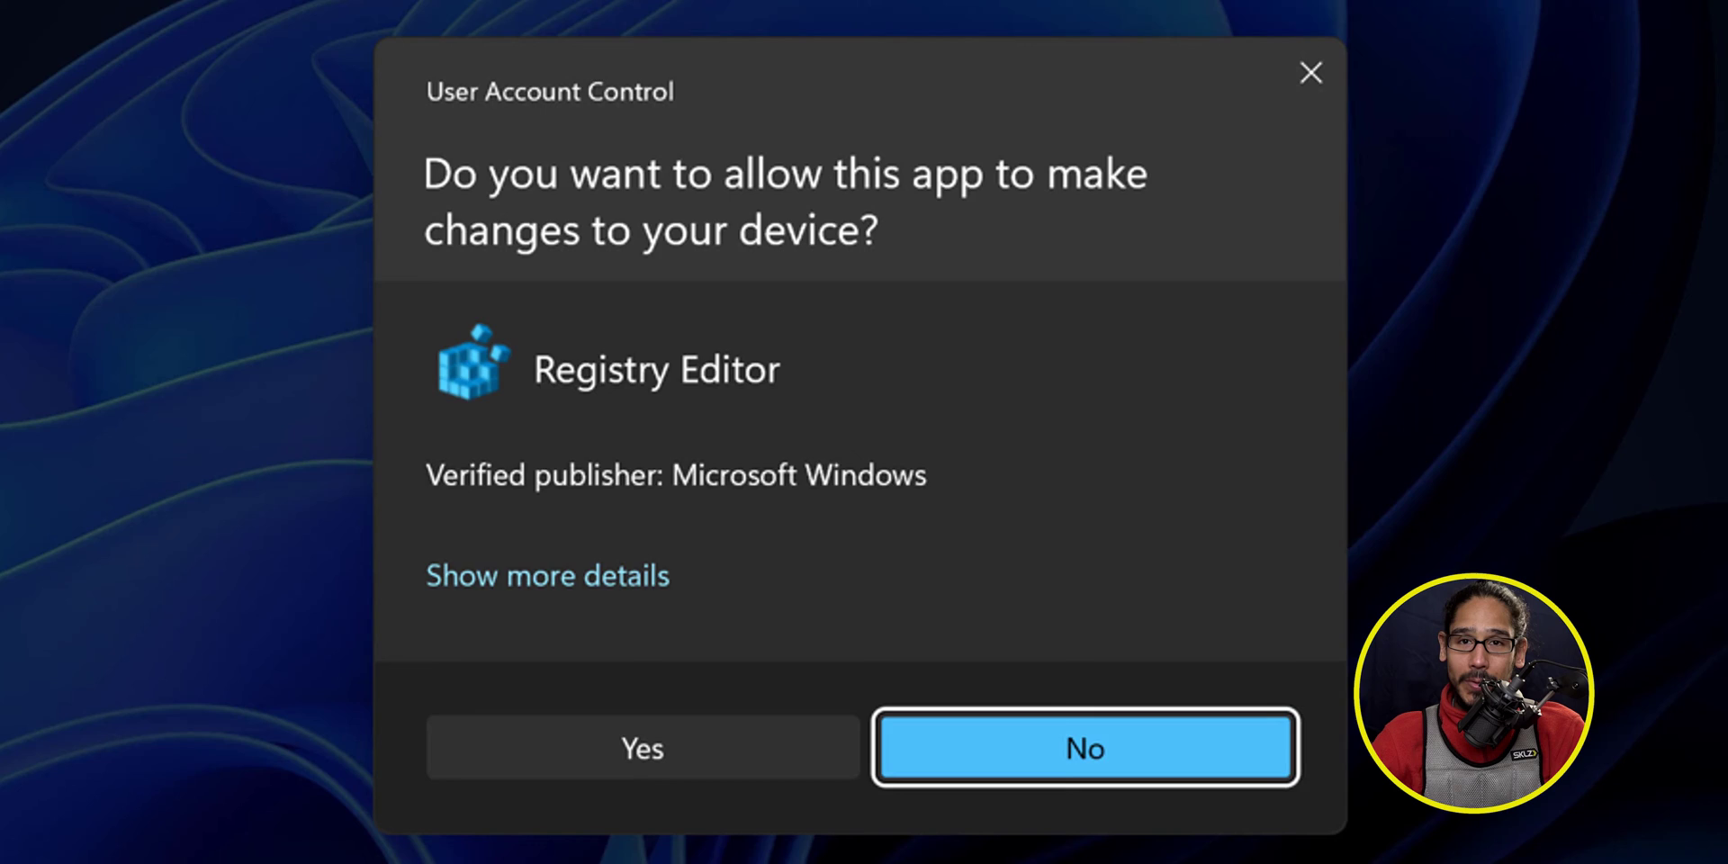
{"action": "key", "text": "alt+y"}
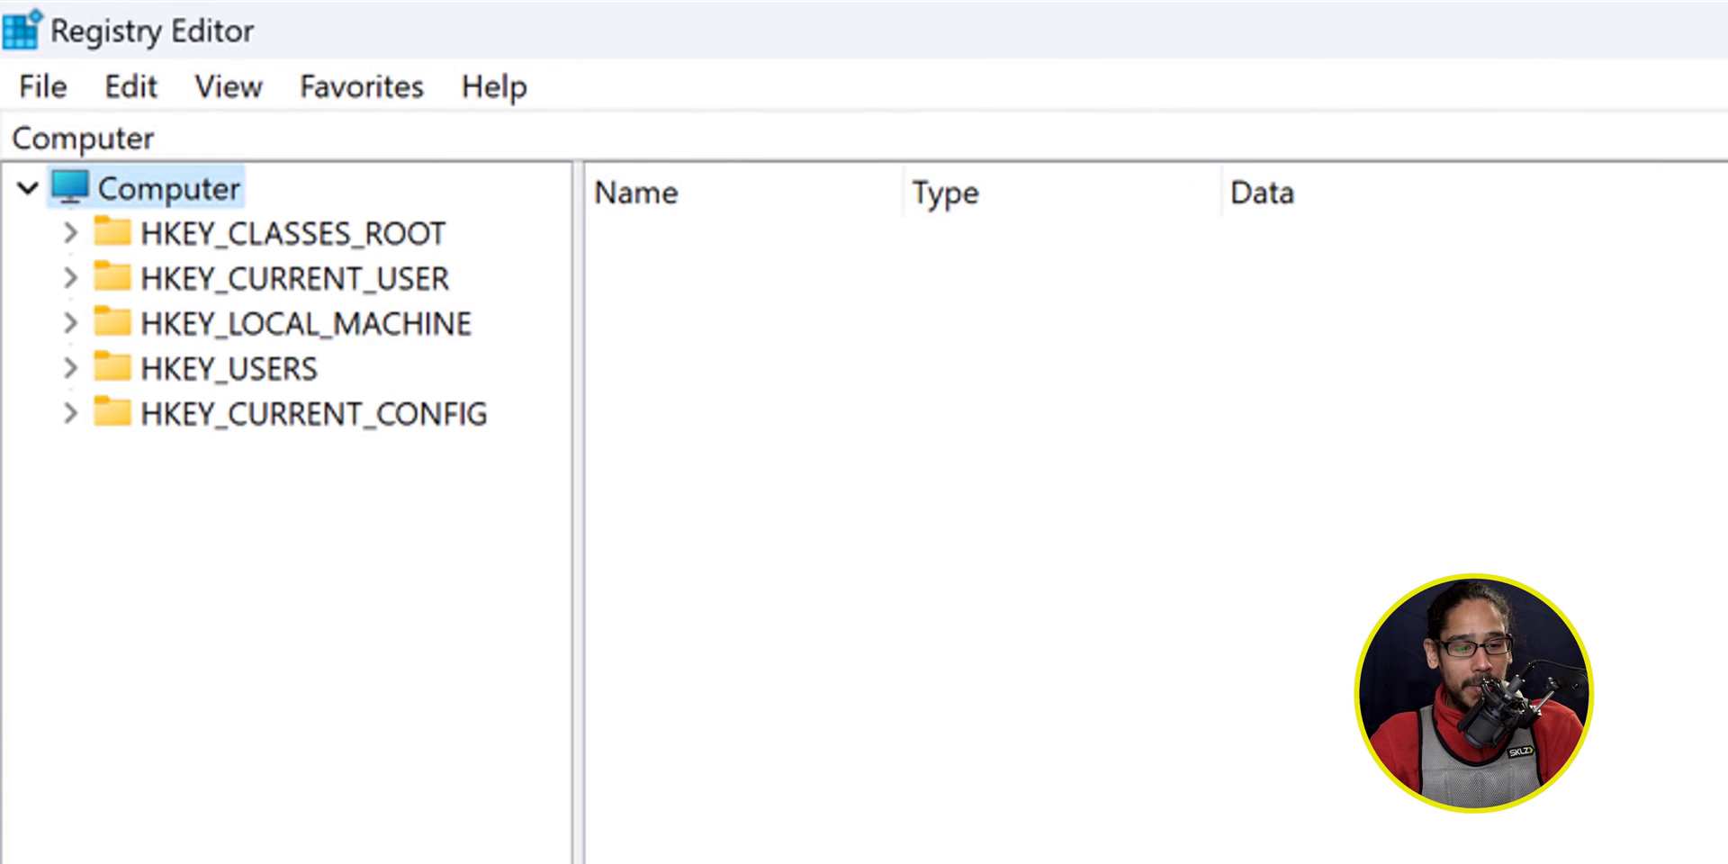
- Navigate to HKLM\SOFTWARE\Policies\Microsoft\Windows\WindowsUpdate and bring up its context menu
{"action": "key", "text": "Down"}
{"action": "key", "text": "Down"}
{"action": "key", "text": "Down"}
{"action": "key", "text": "Right"}
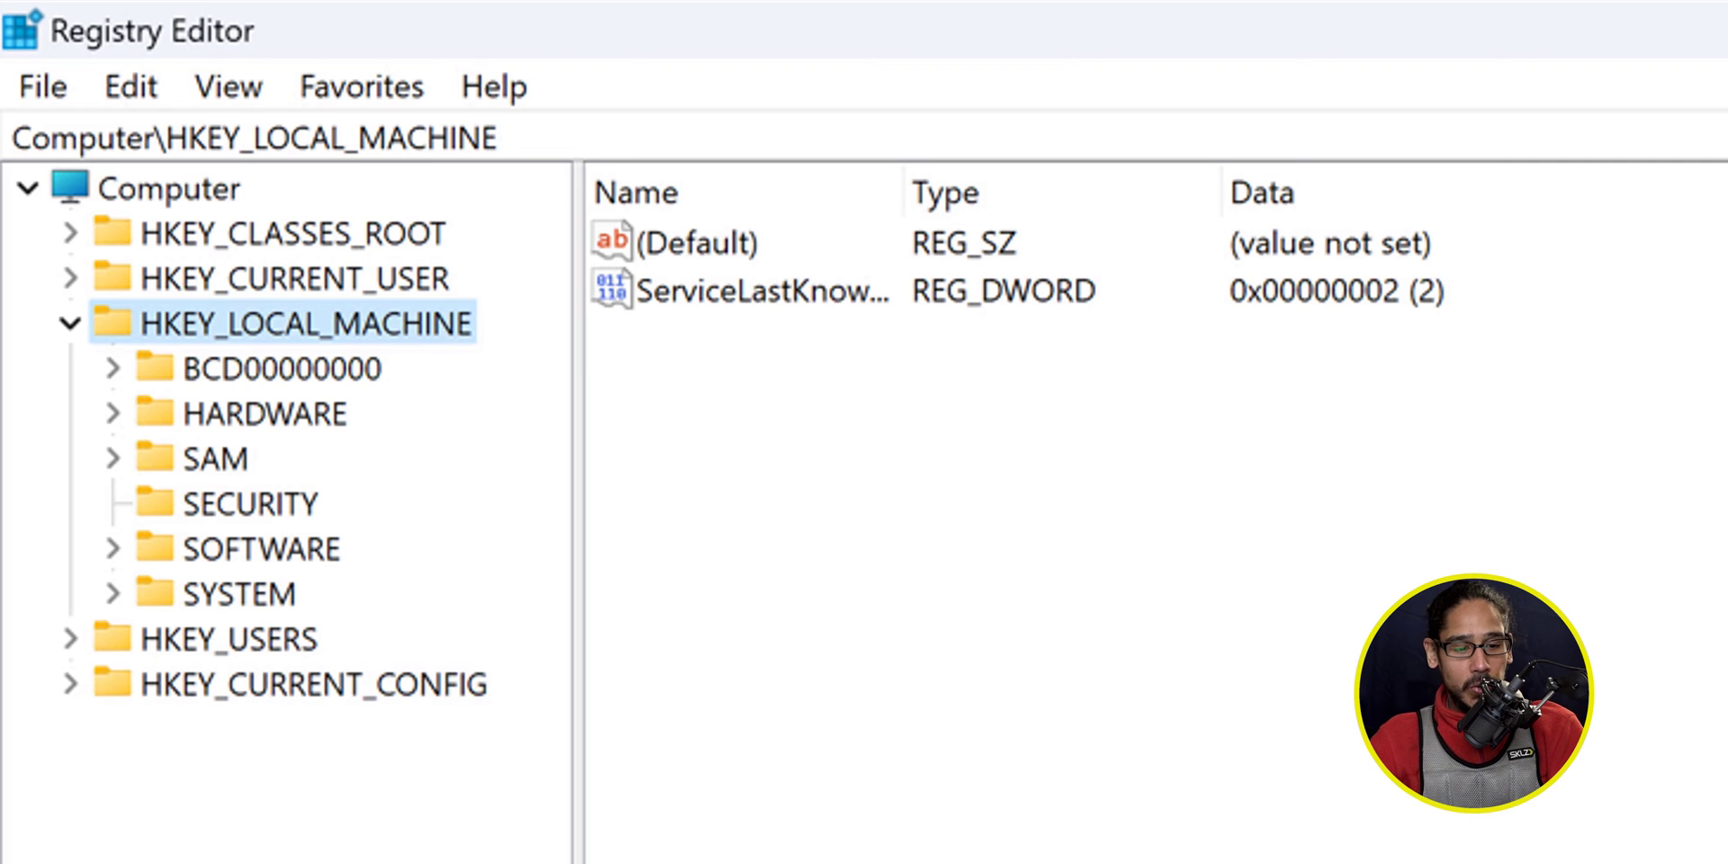
{"action": "key", "text": "Down"}
{"action": "key", "text": "Down"}
{"action": "key", "text": "Down"}
{"action": "key", "text": "Right"}
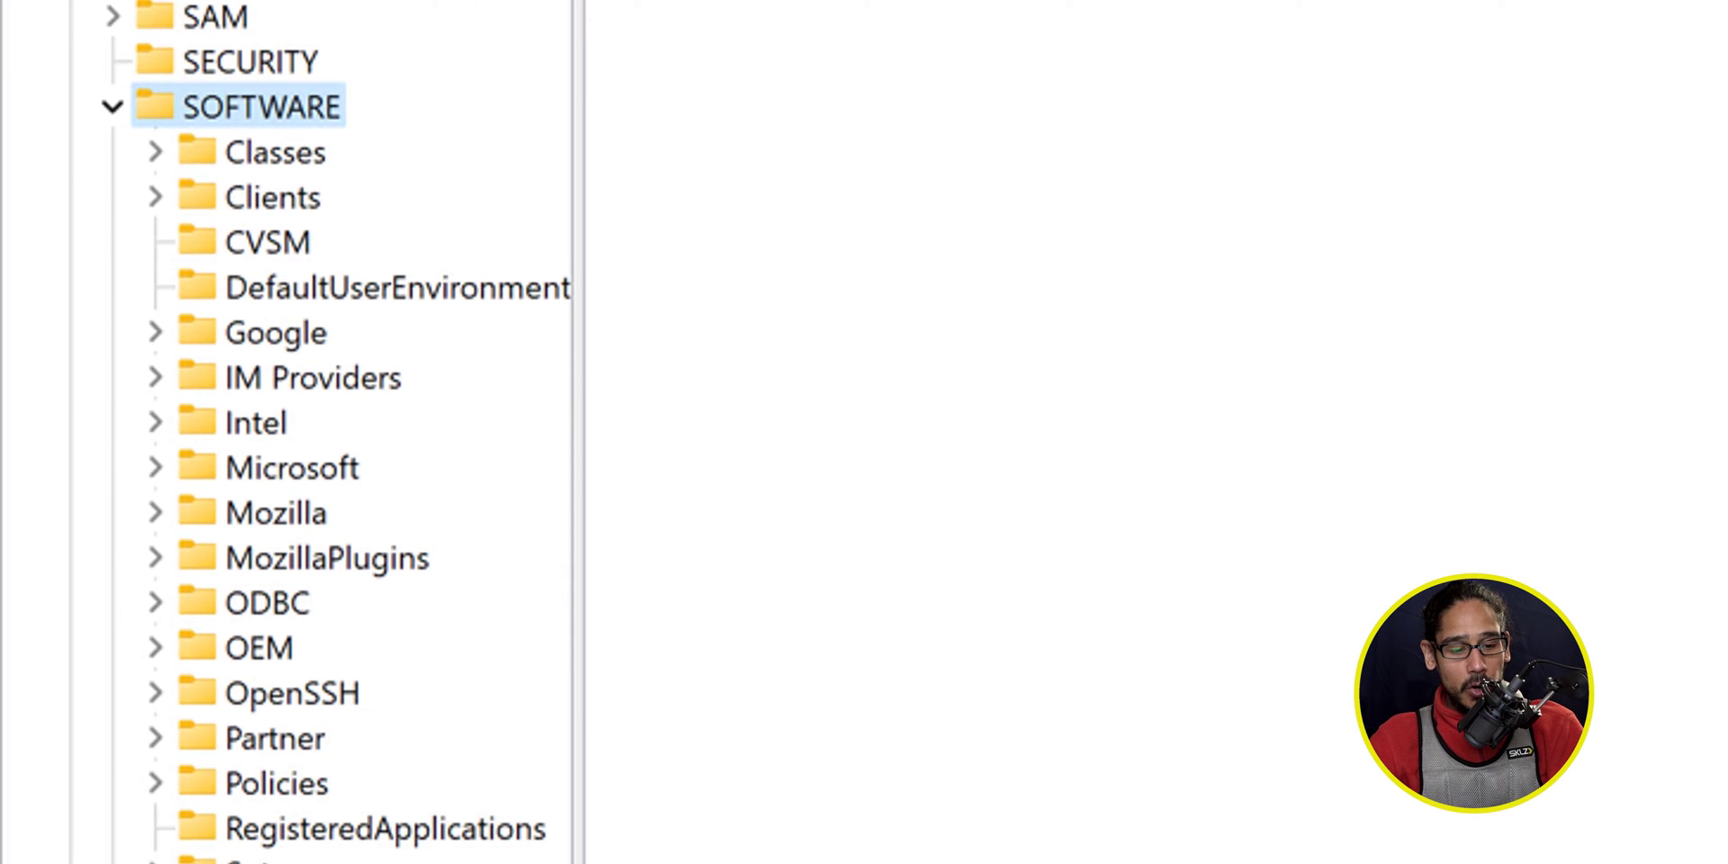
{"action": "key", "text": "Down"}
{"action": "key", "text": "Down"}
{"action": "key", "text": "Down"}
{"action": "key", "text": "Right"}
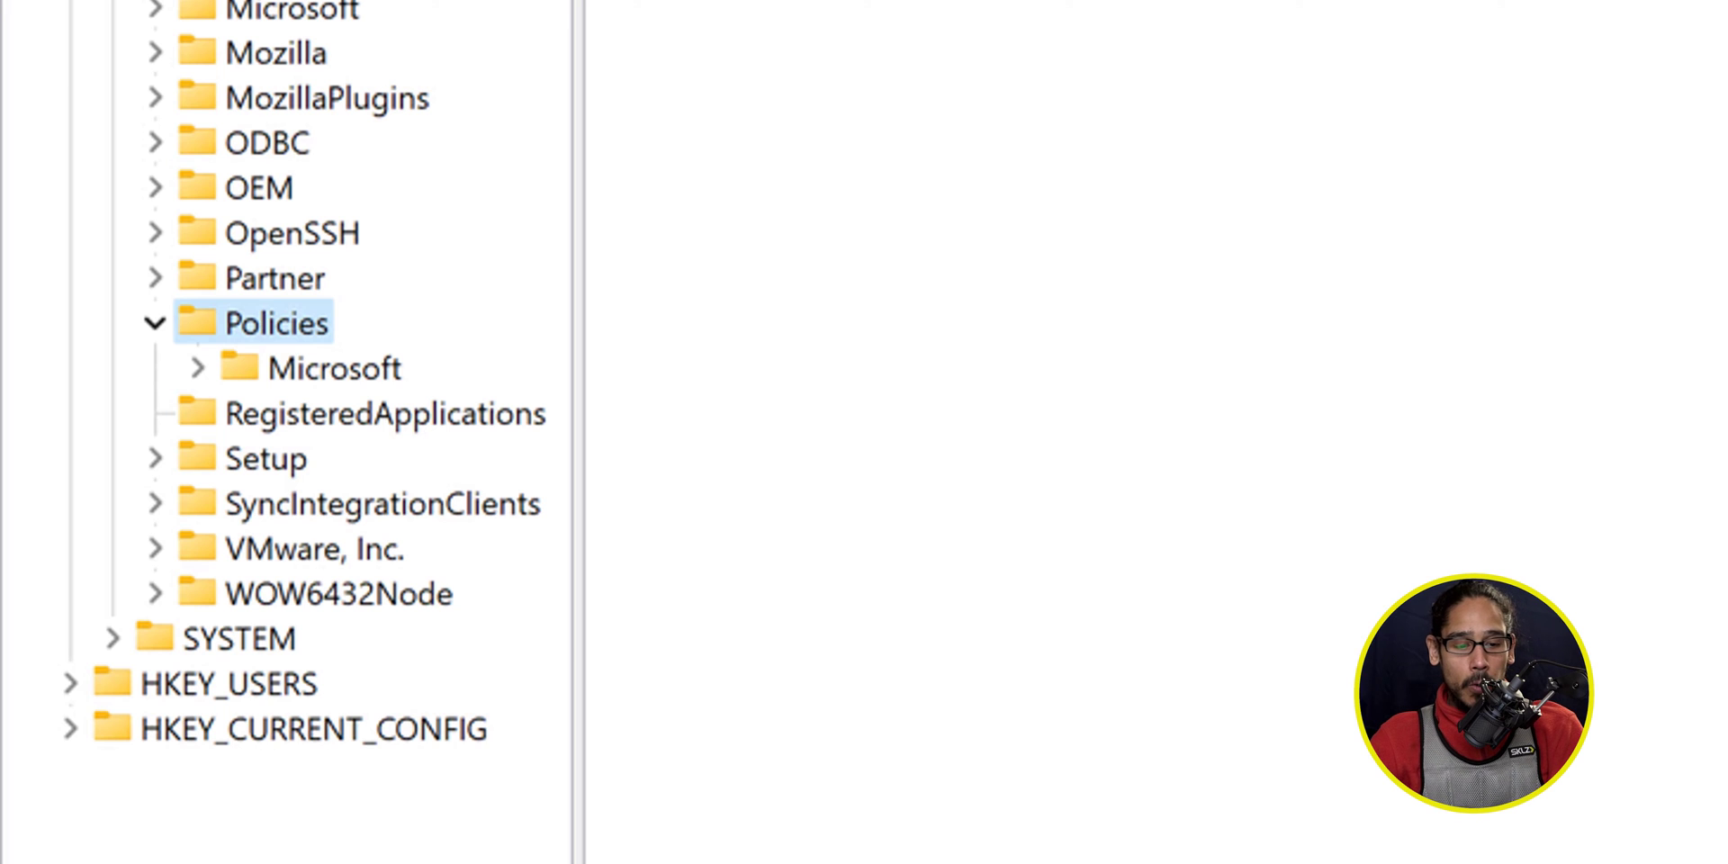
{"action": "key", "text": "Down"}
{"action": "key", "text": "Right"}
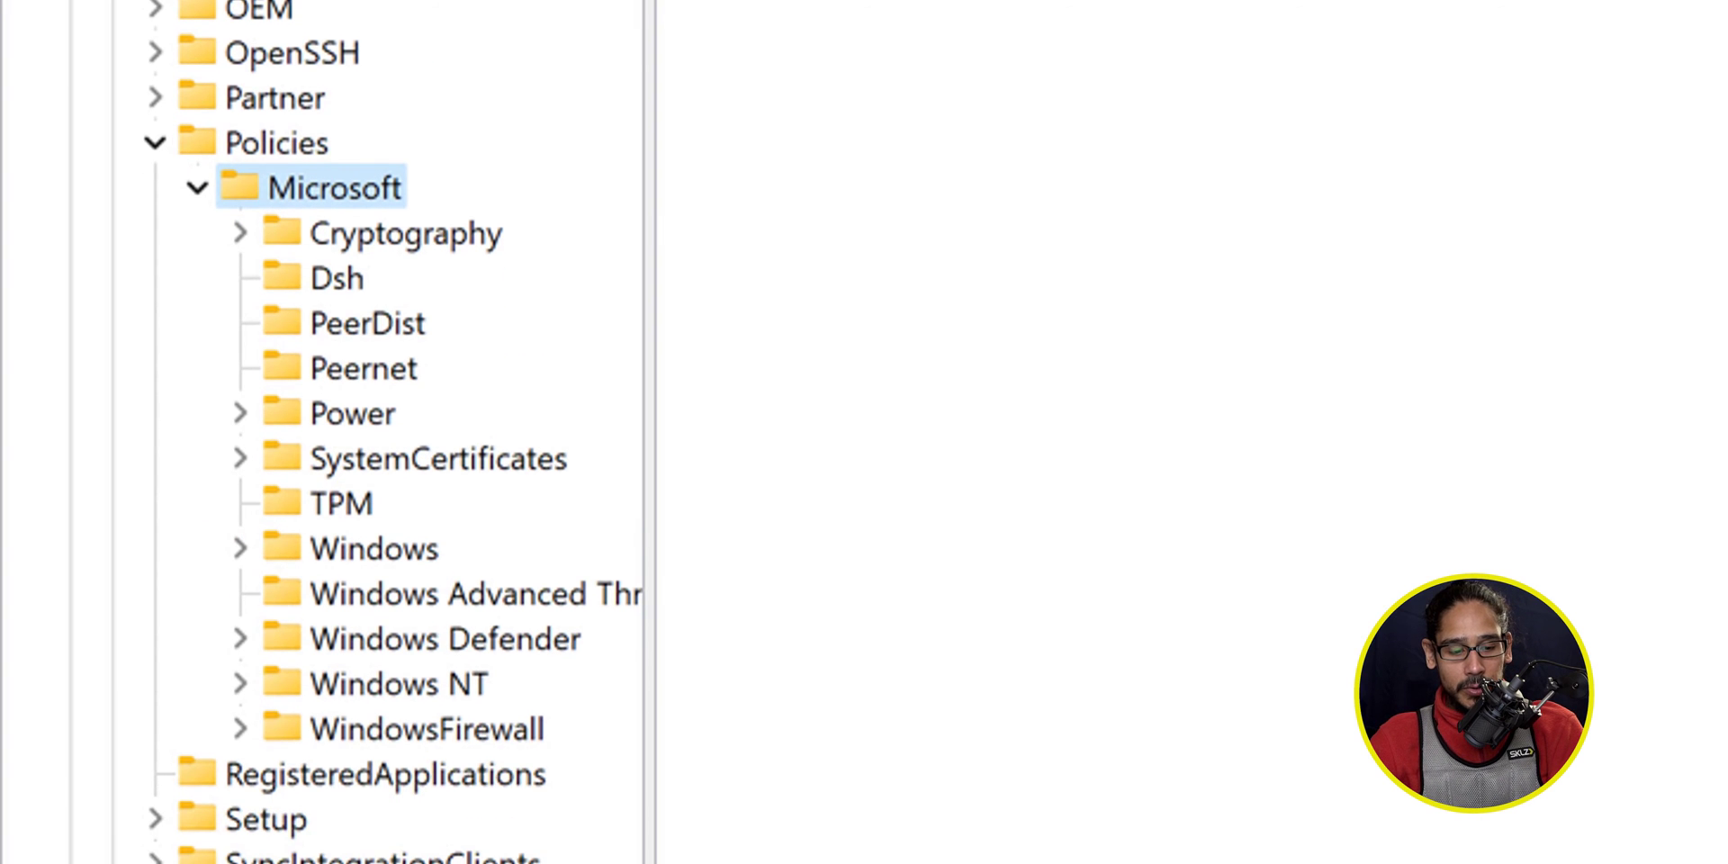
{"action": "key", "text": "Down"}
{"action": "key", "text": "Down"}
{"action": "key", "text": "Down"}
{"action": "key", "text": "Right"}
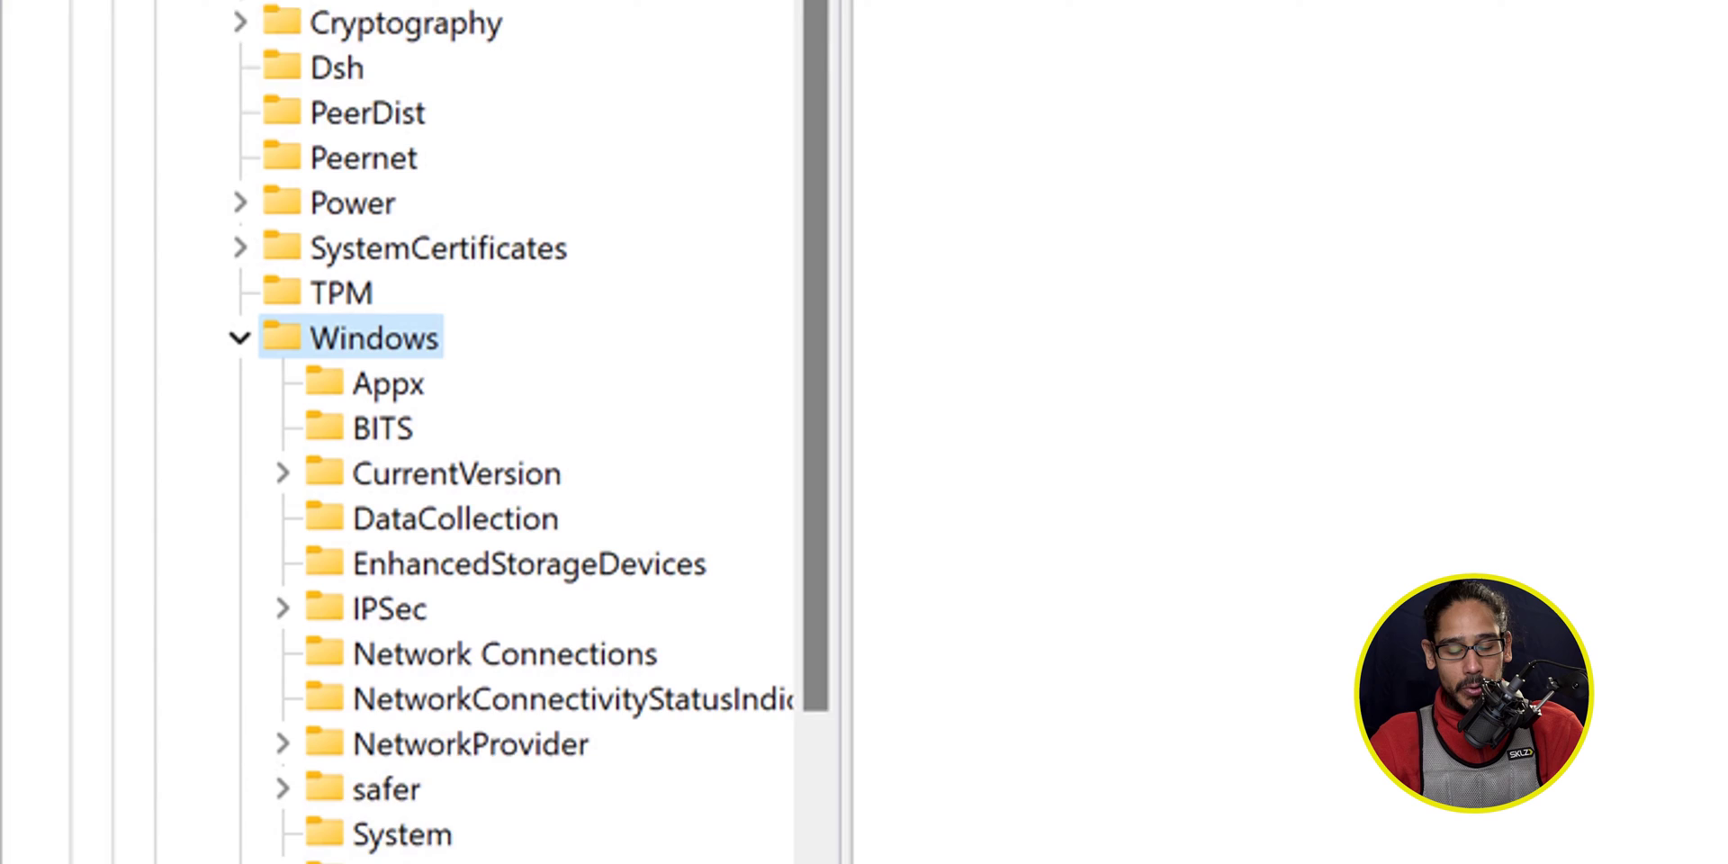
{"action": "key", "text": "Down"}
{"action": "key", "text": "Down"}
{"action": "key", "text": "Down"}
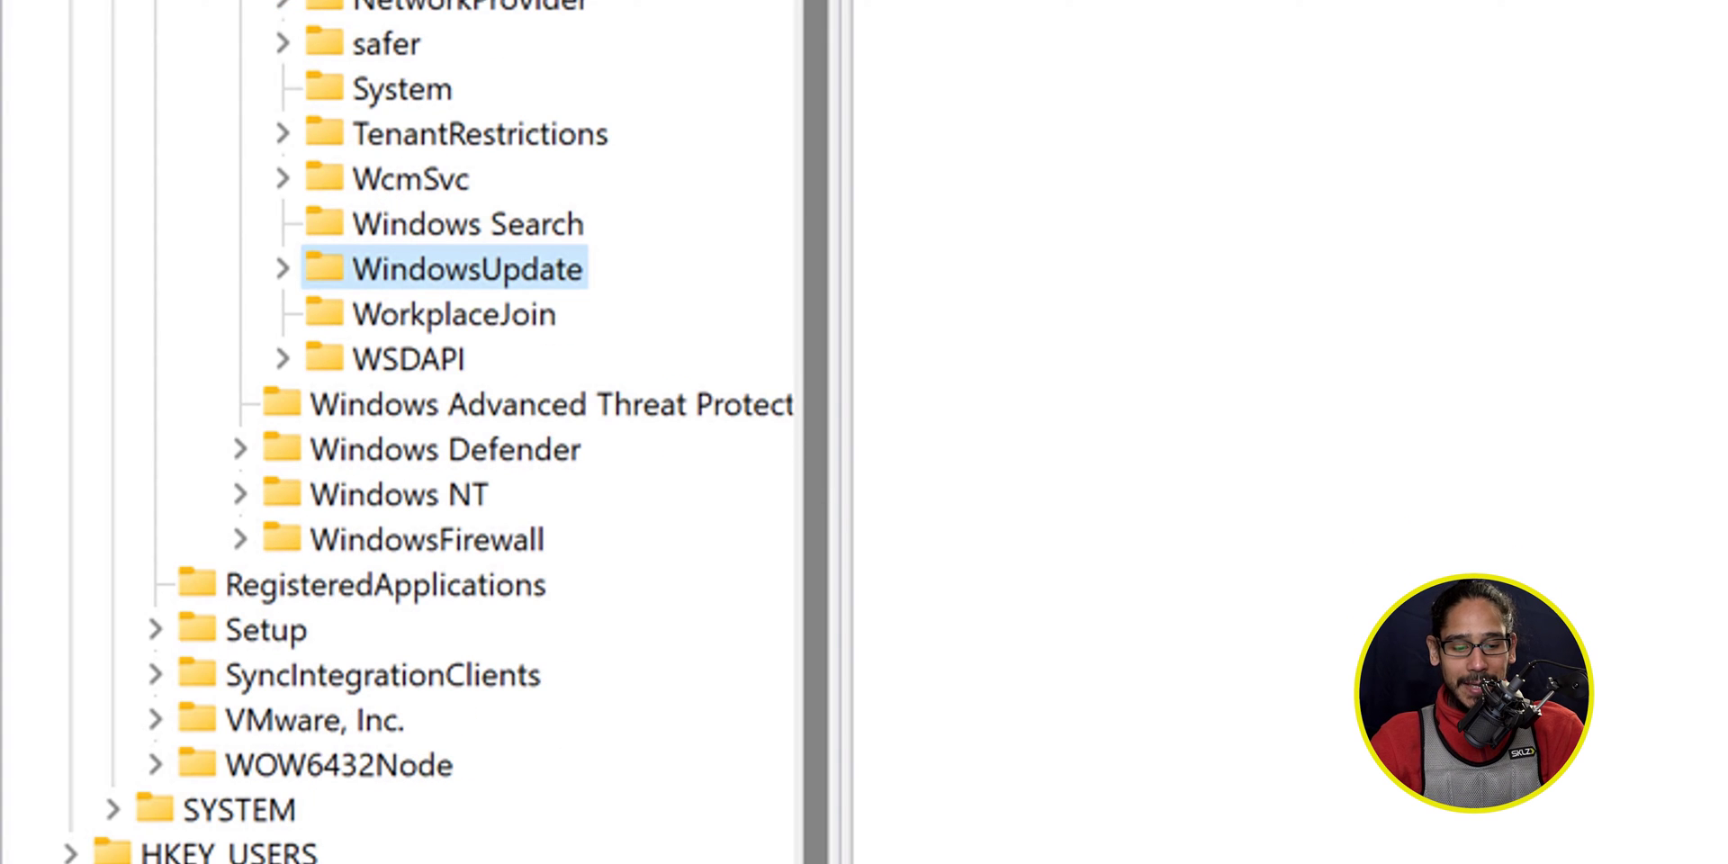
{"action": "key", "text": "shift+F10"}
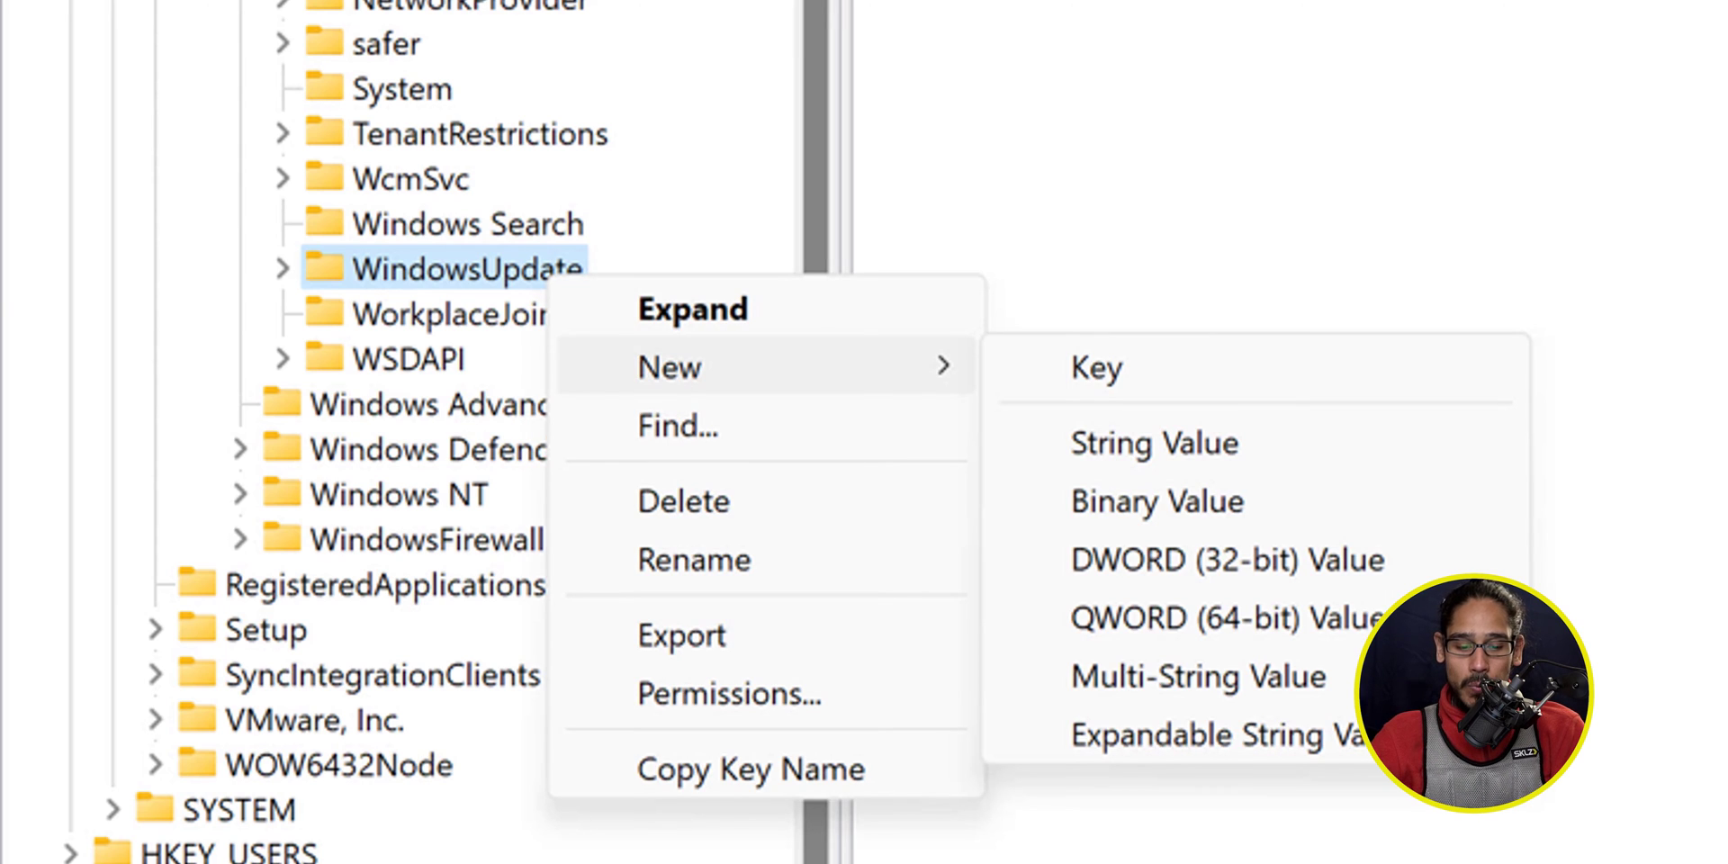
- Create the DWORD SetDisablePauseUXAccess under the WindowsUpdate key with value data 1
{"action": "key", "text": "d"}
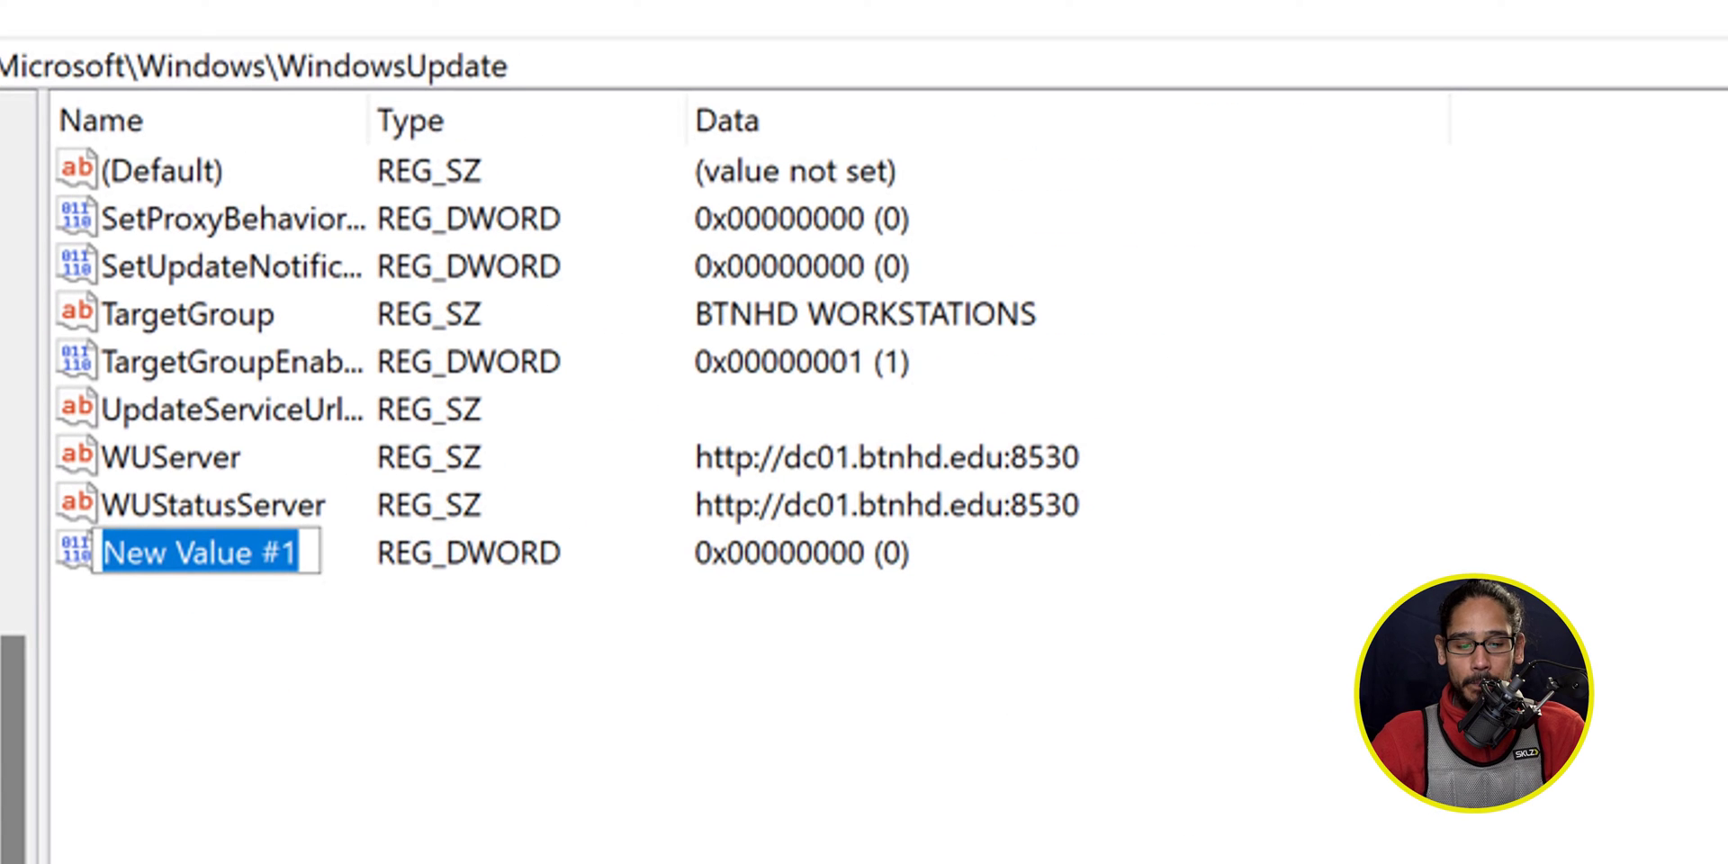
{"action": "type", "text": "SetDisablePauseUXAccess"}
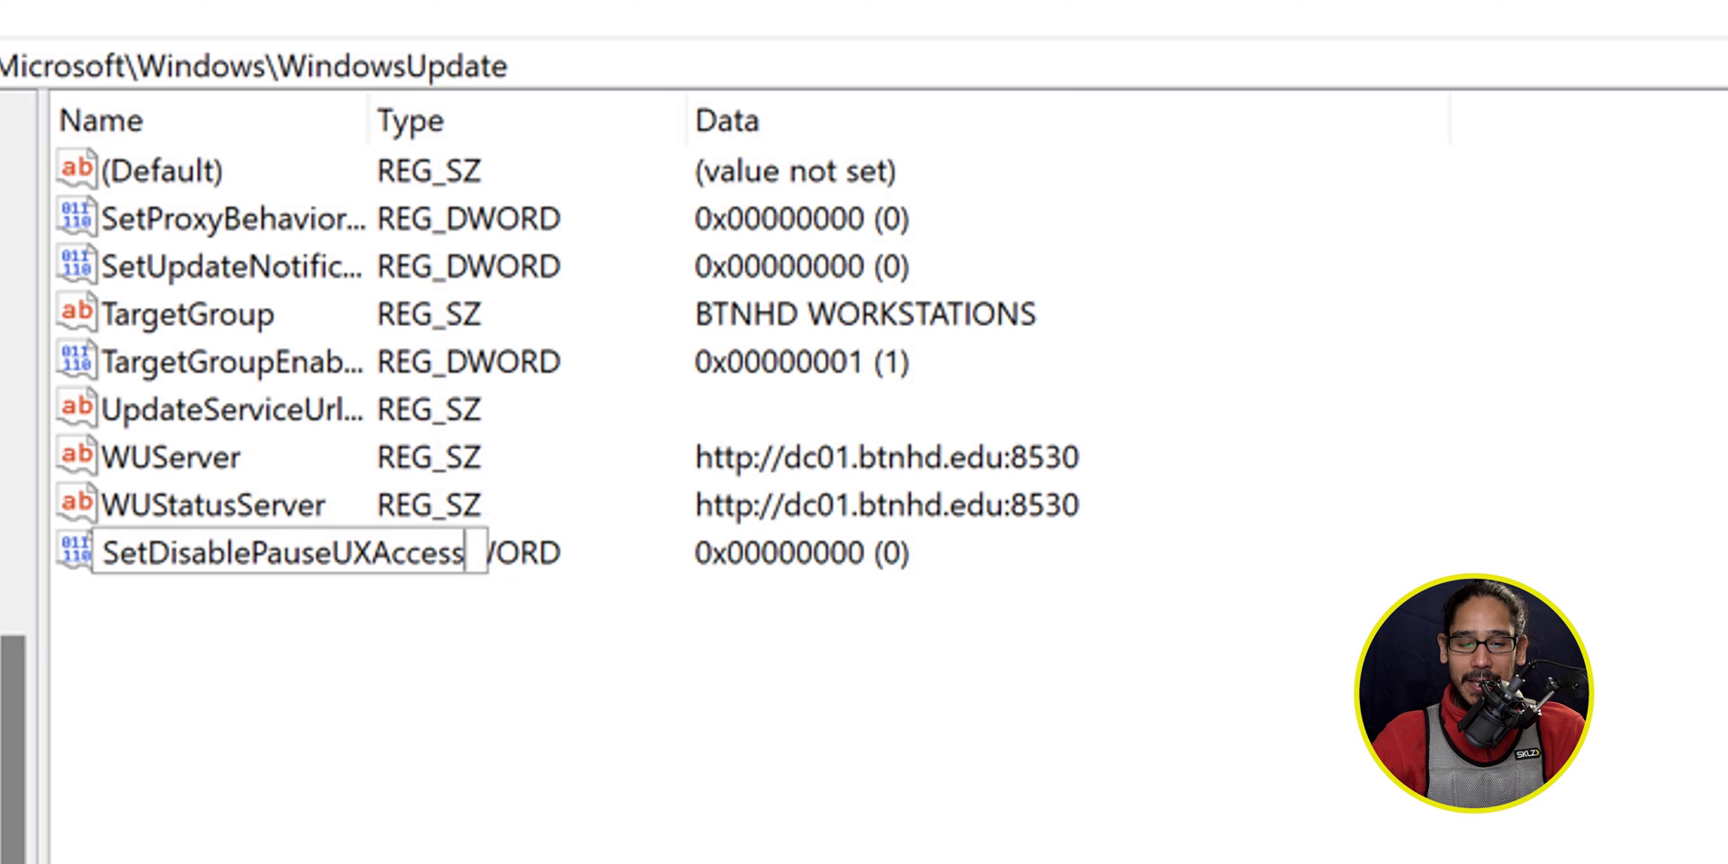
{"action": "key", "text": "Return"}
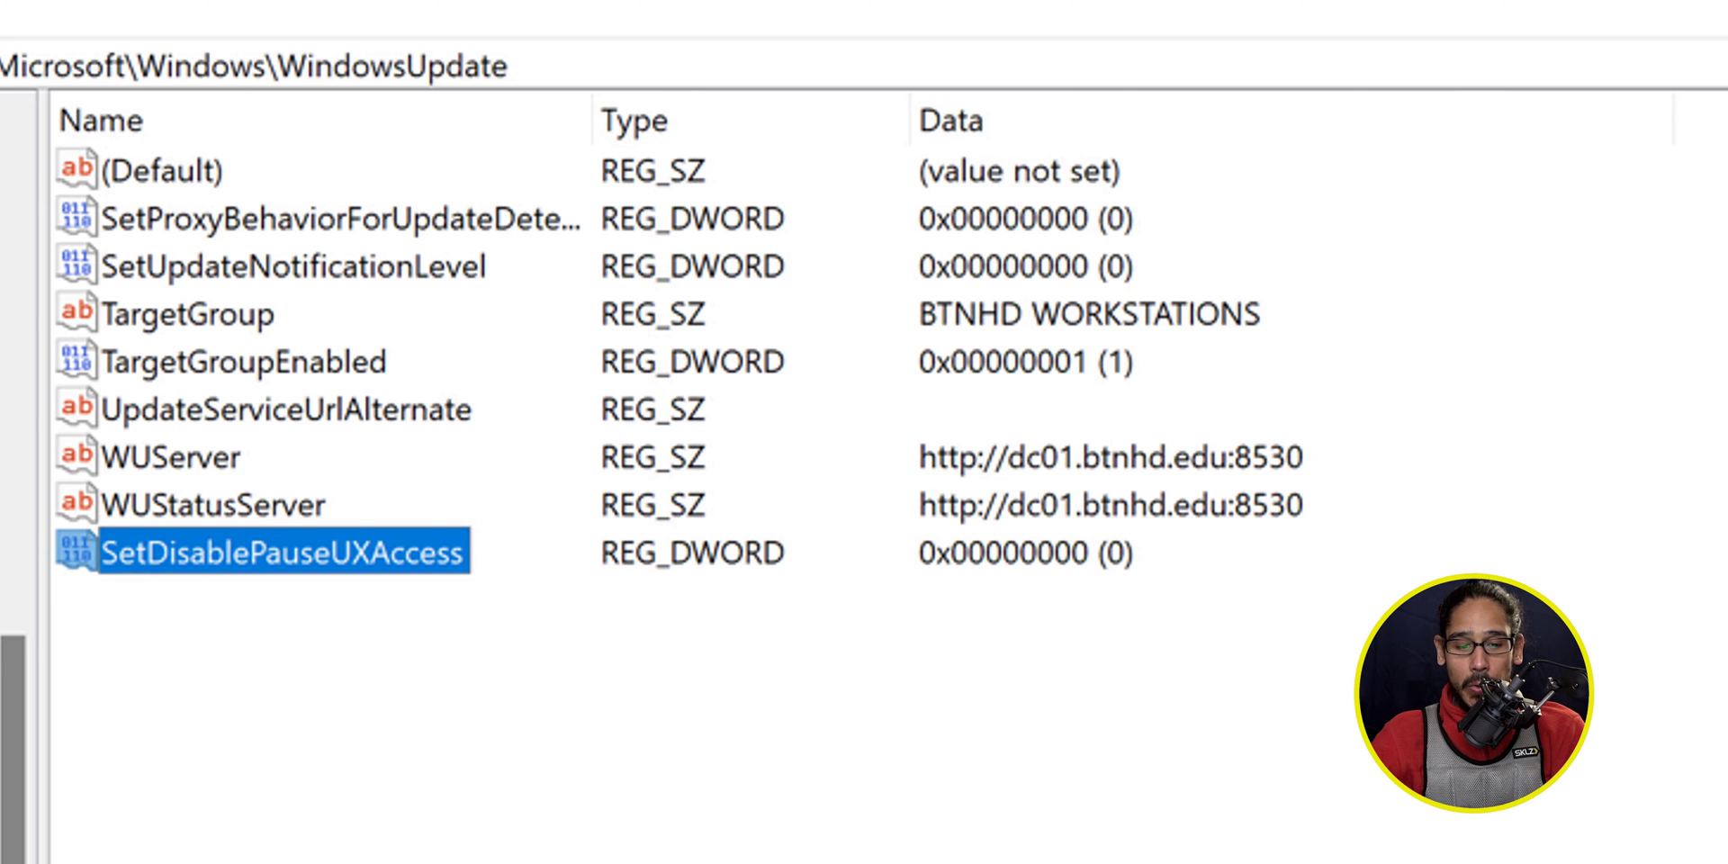
{"action": "key", "text": "Return"}
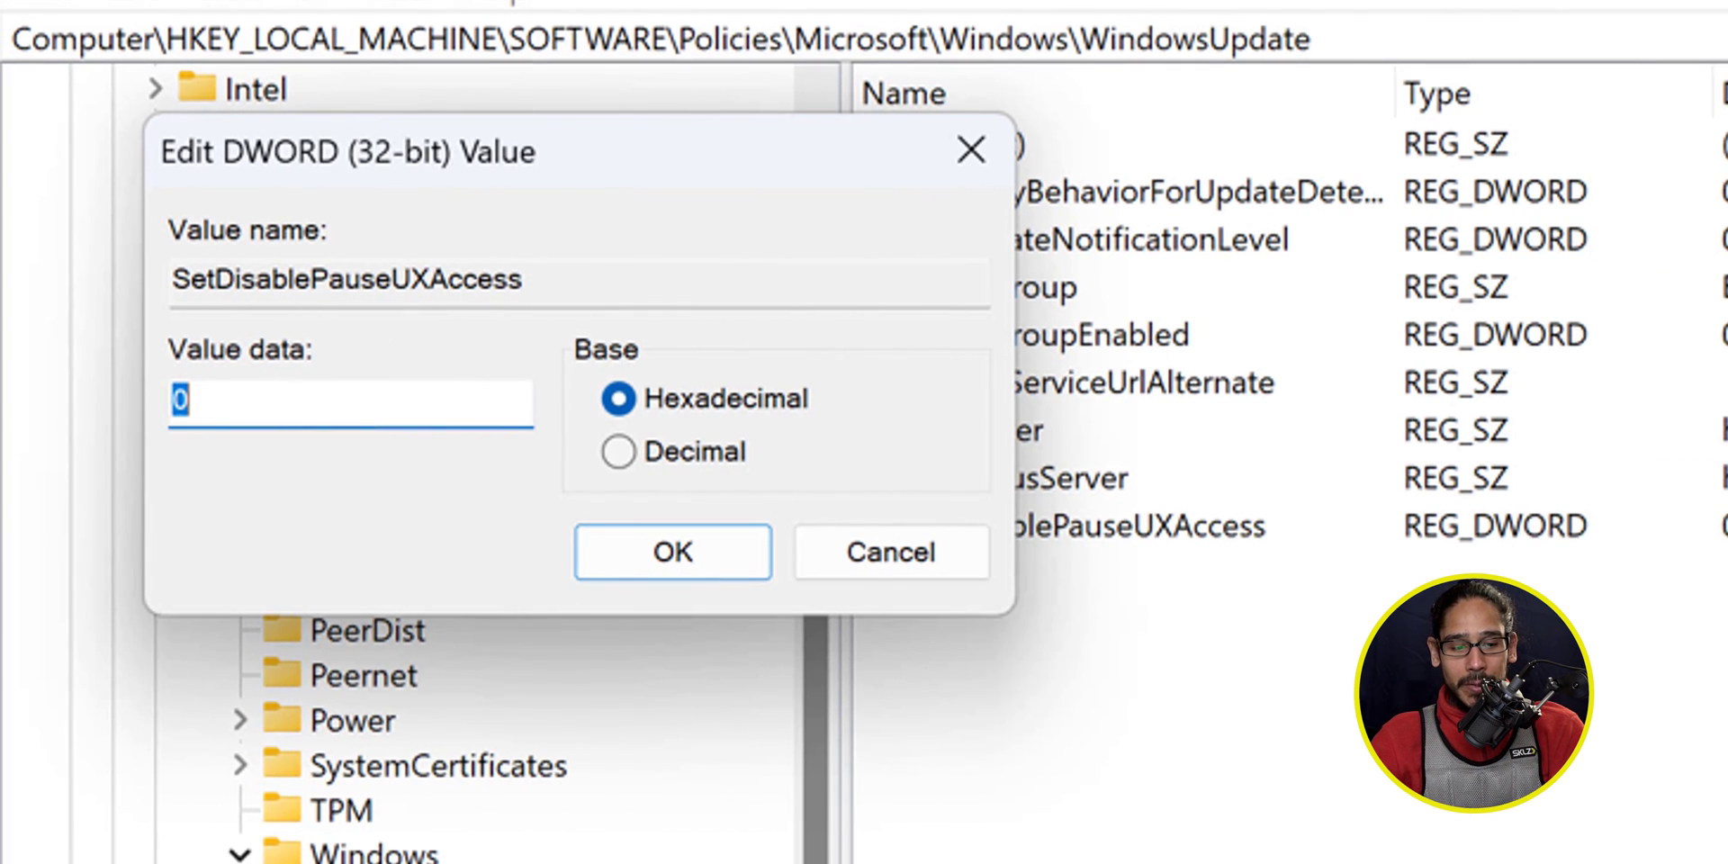
{"action": "type", "text": "1"}
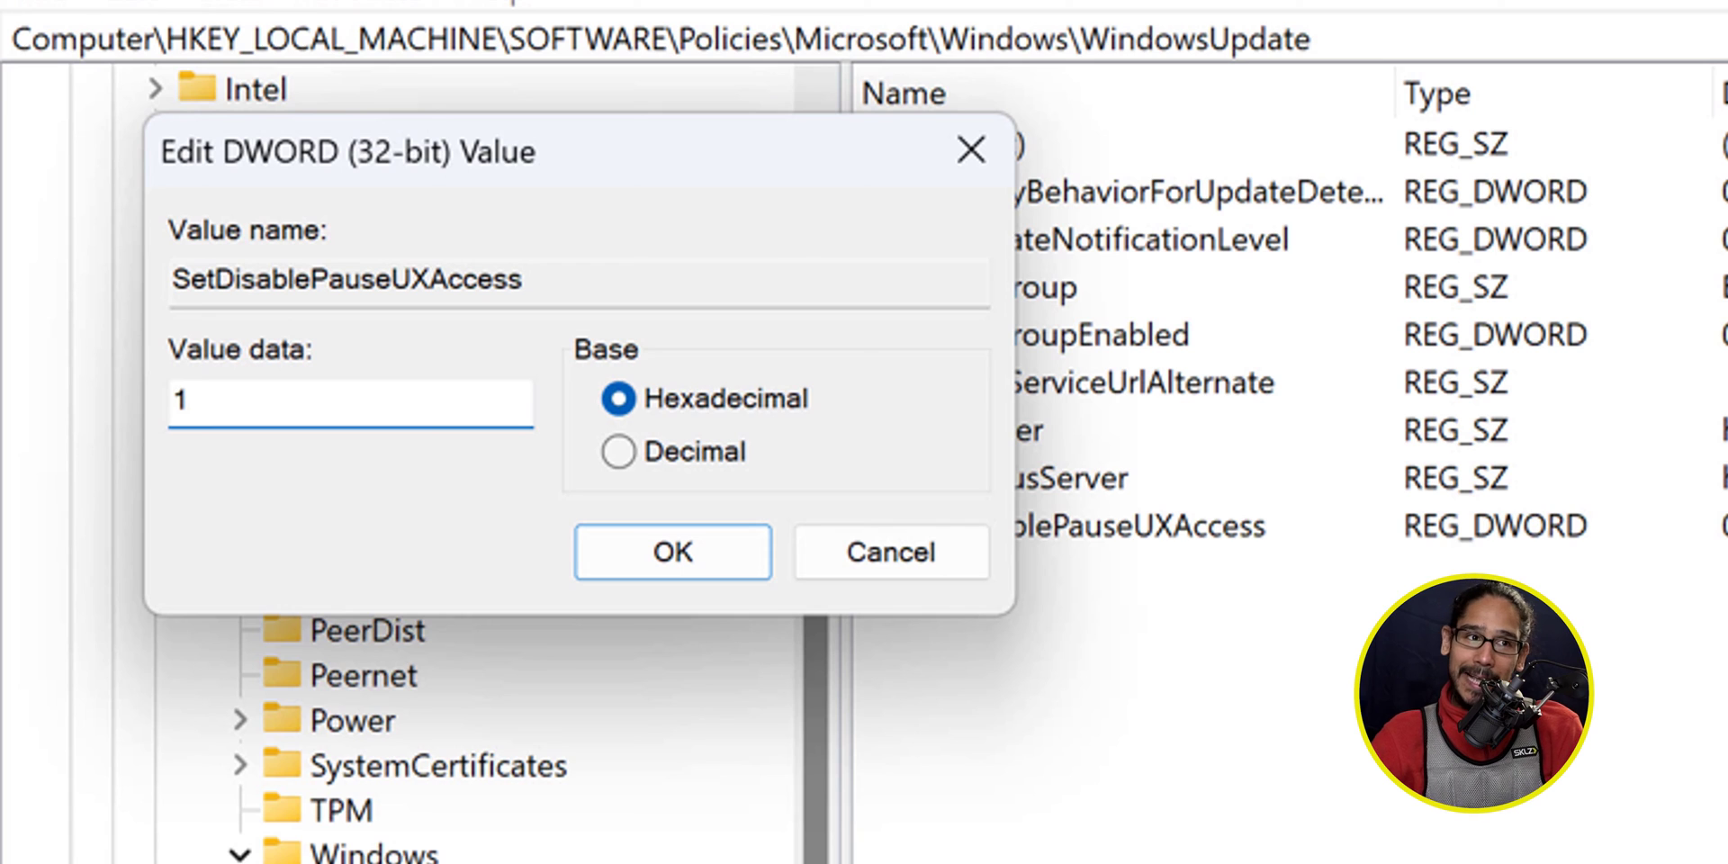